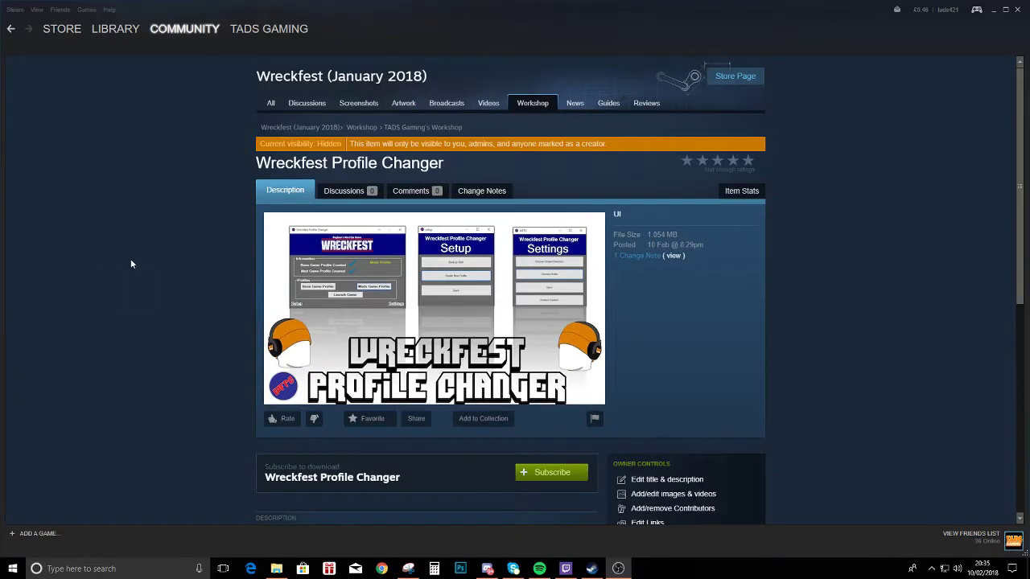
left_click(132, 263)
left_click_drag(259, 162, 413, 163)
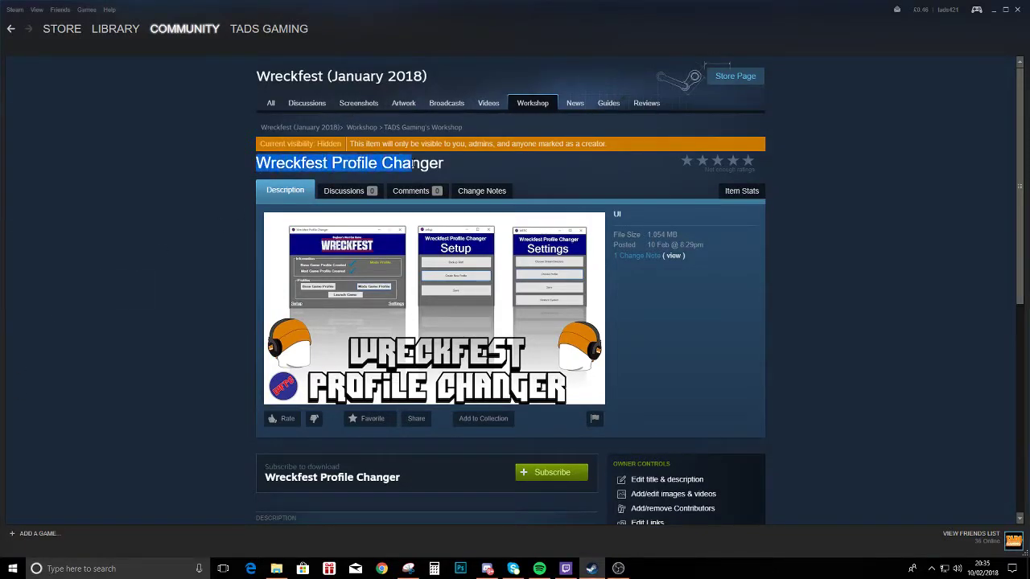
left_click(213, 191)
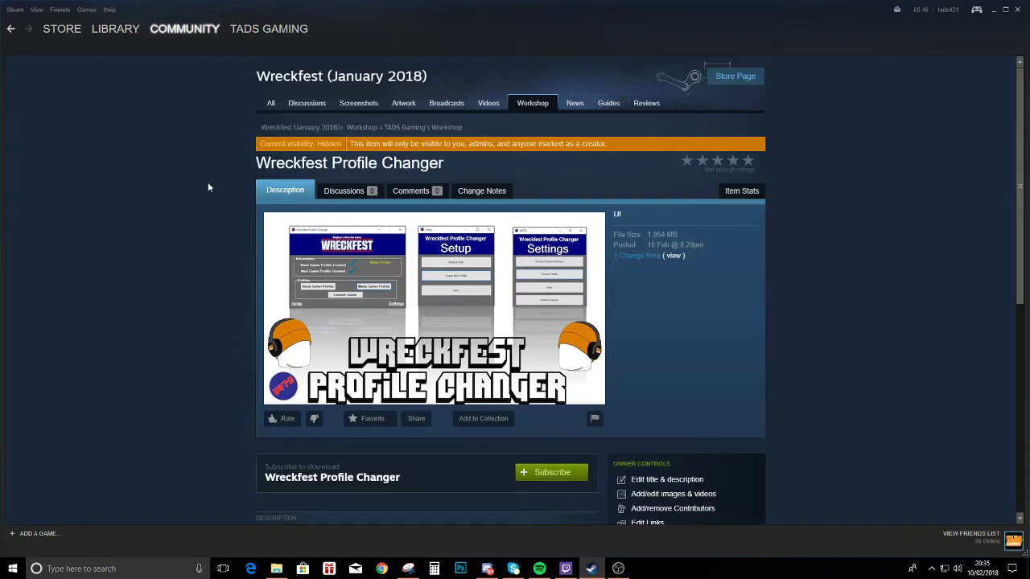
scroll(221, 227, "down", 2)
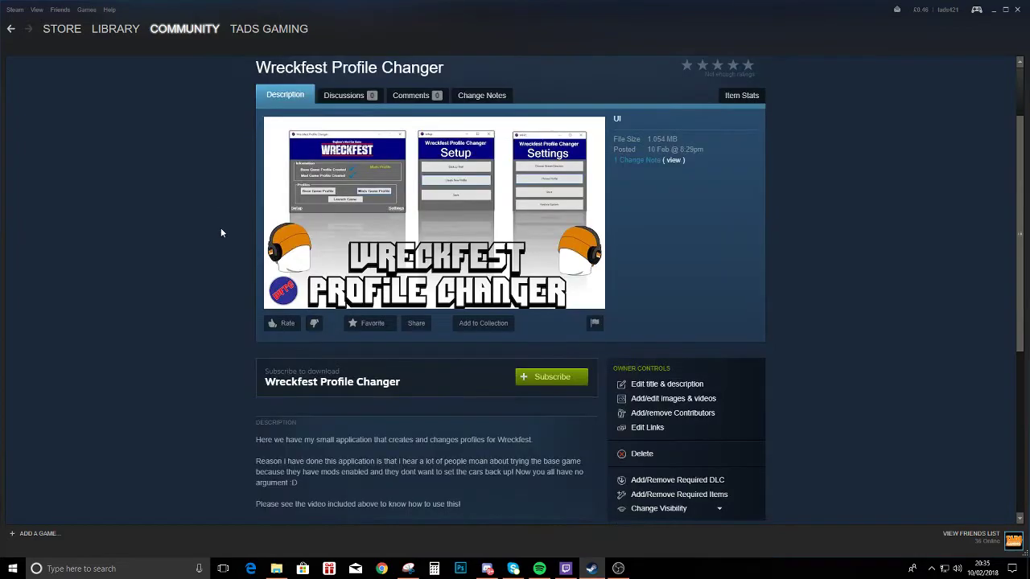
scroll(343, 167, "up", 2)
left_click_drag(254, 162, 449, 176)
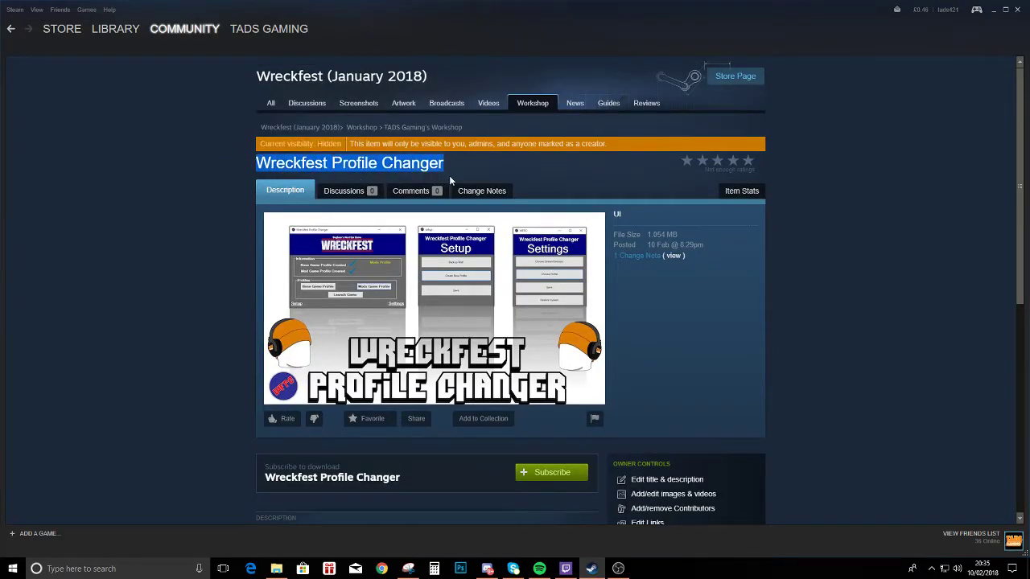
left_click(175, 261)
Step: Subscribe to the Wreckfest Profile Changer workshop item
scroll(176, 260, "down", 2)
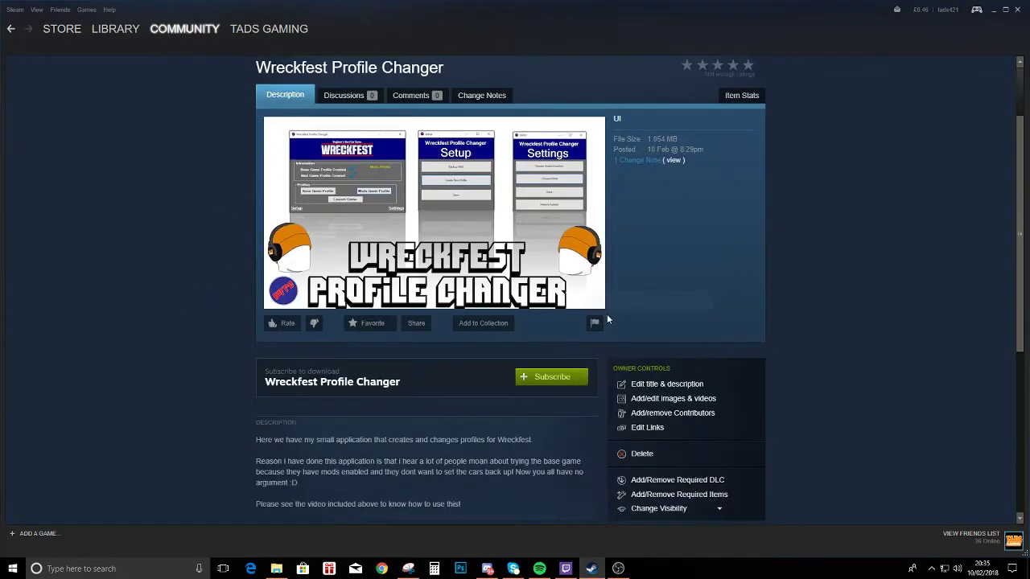
left_click(541, 378)
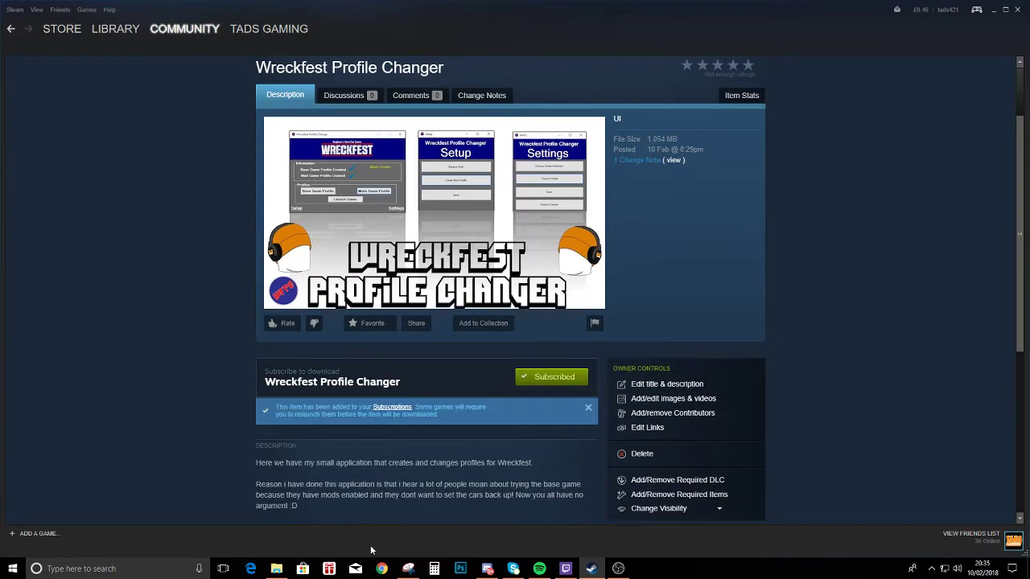
left_click(276, 569)
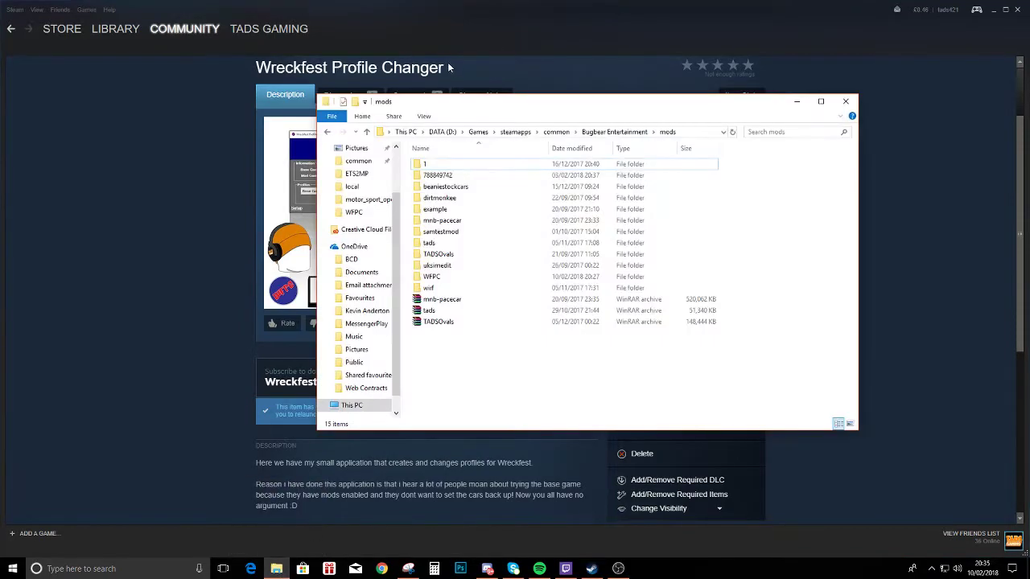
key("alt+Tab")
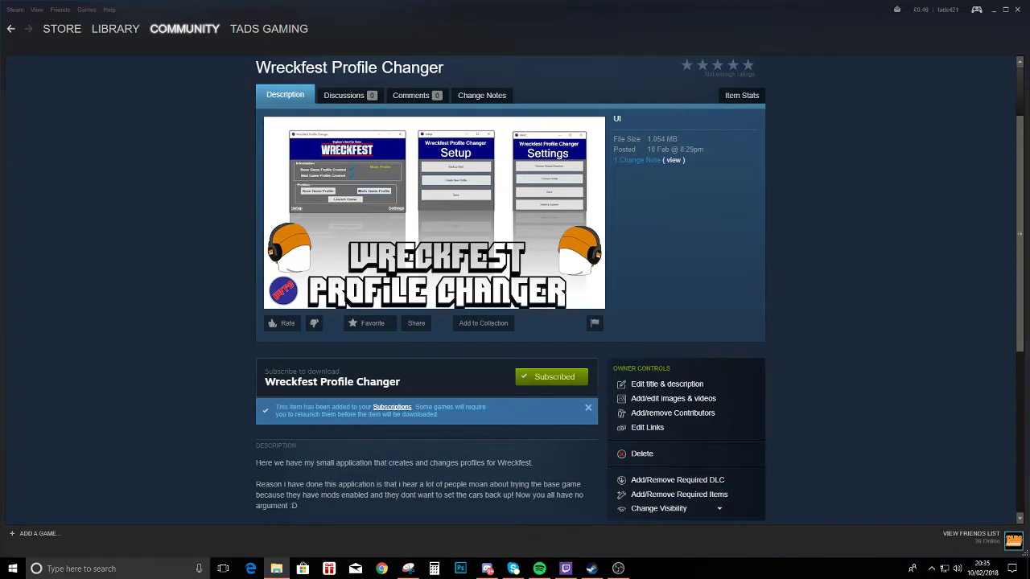
key("alt+Tab")
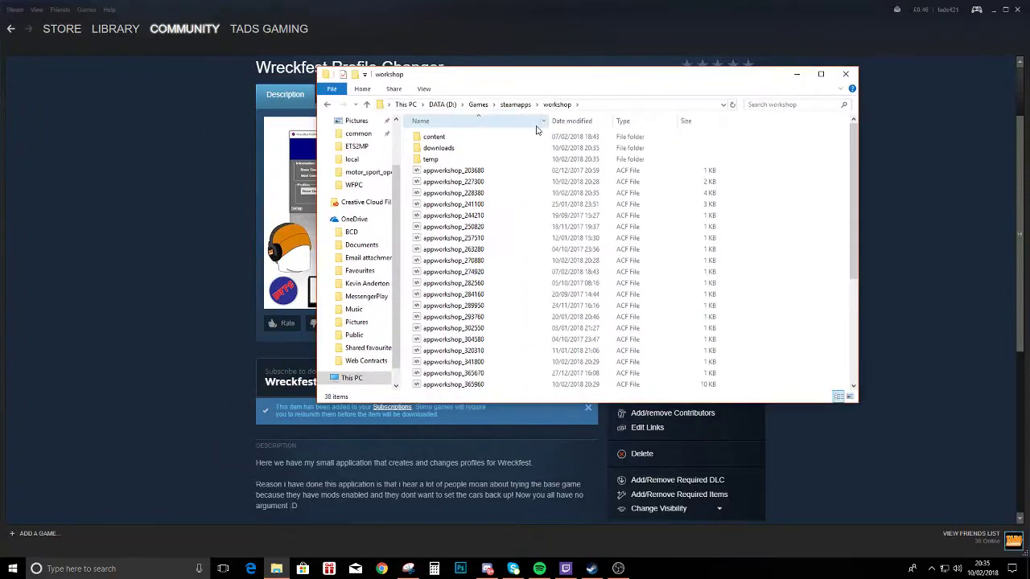
double_click(432, 140)
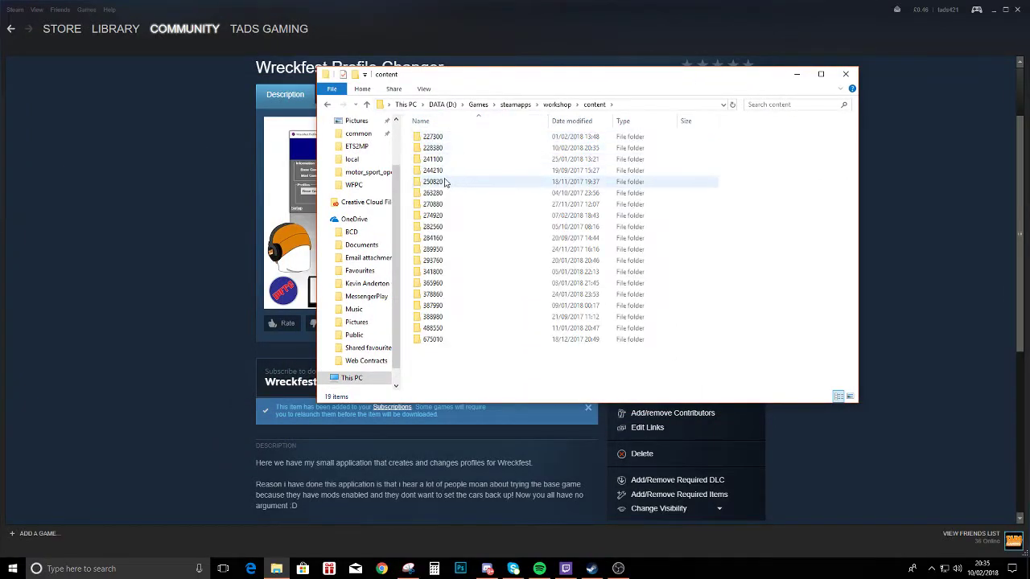
double_click(441, 196)
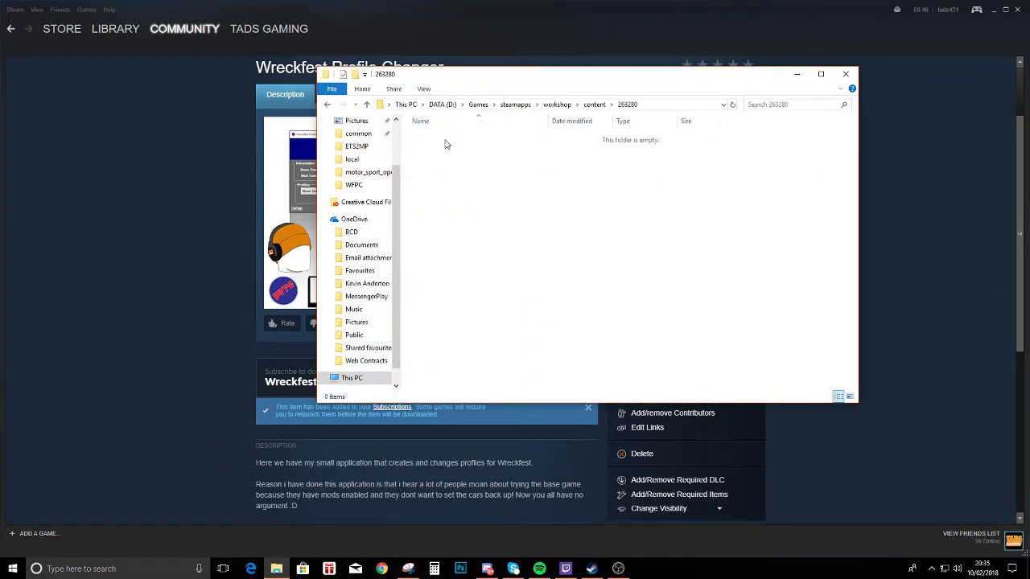
left_click(327, 106)
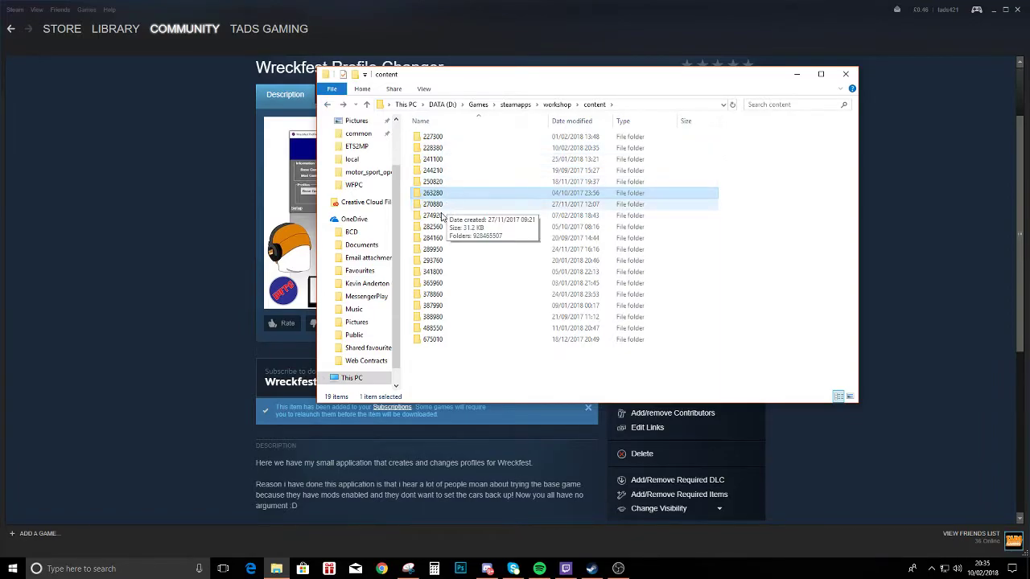
double_click(439, 149)
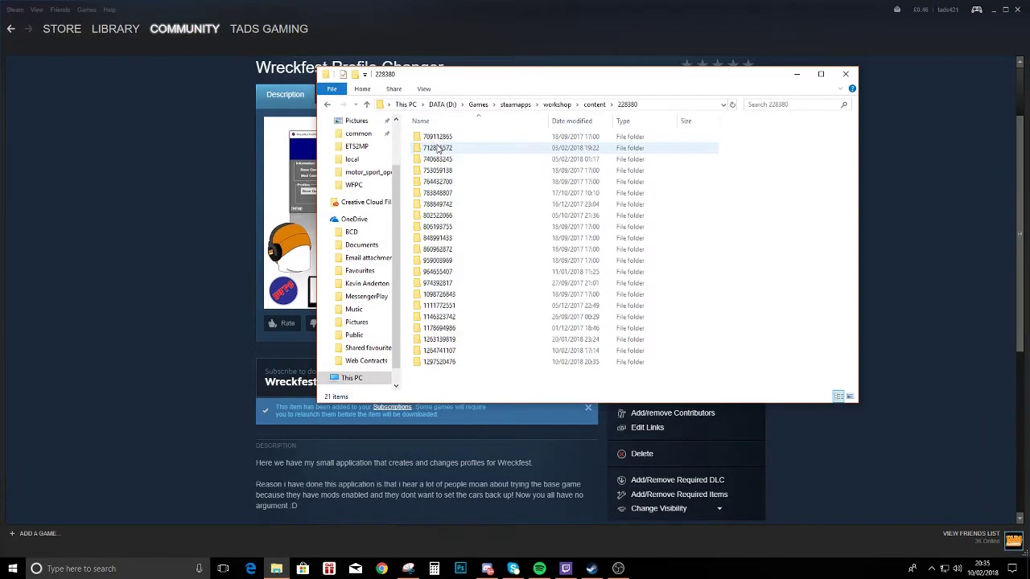
left_click(447, 363)
double_click(447, 363)
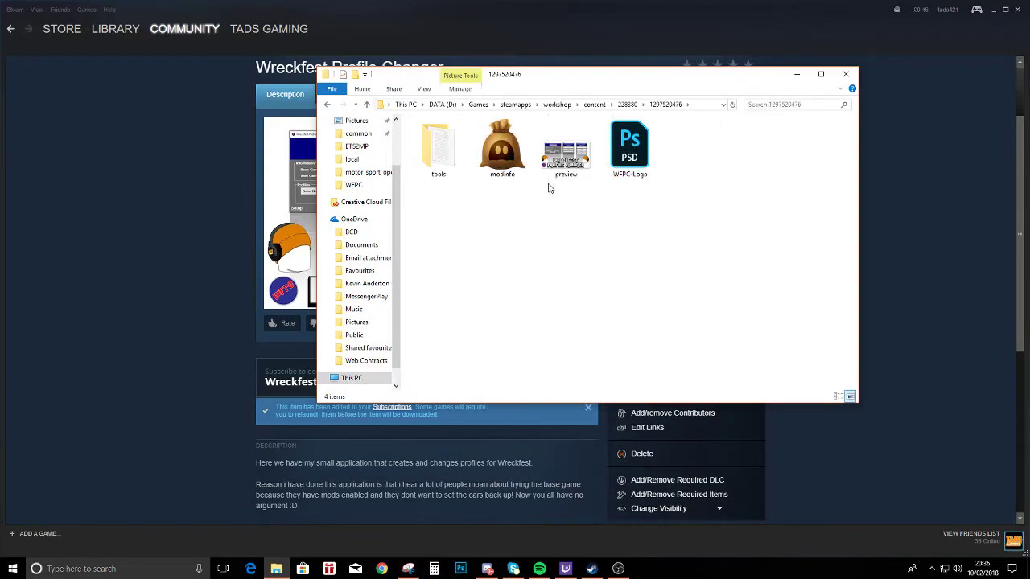
left_click(440, 156)
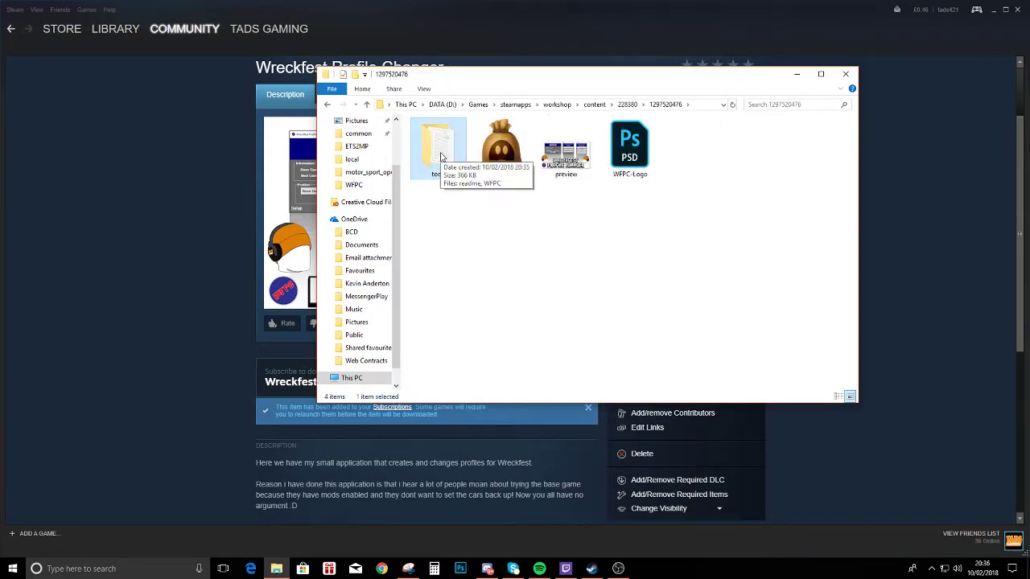
double_click(440, 157)
Step: Extract the WFPC zip archive into a WFPC folder inside the tools folder
left_click(432, 149)
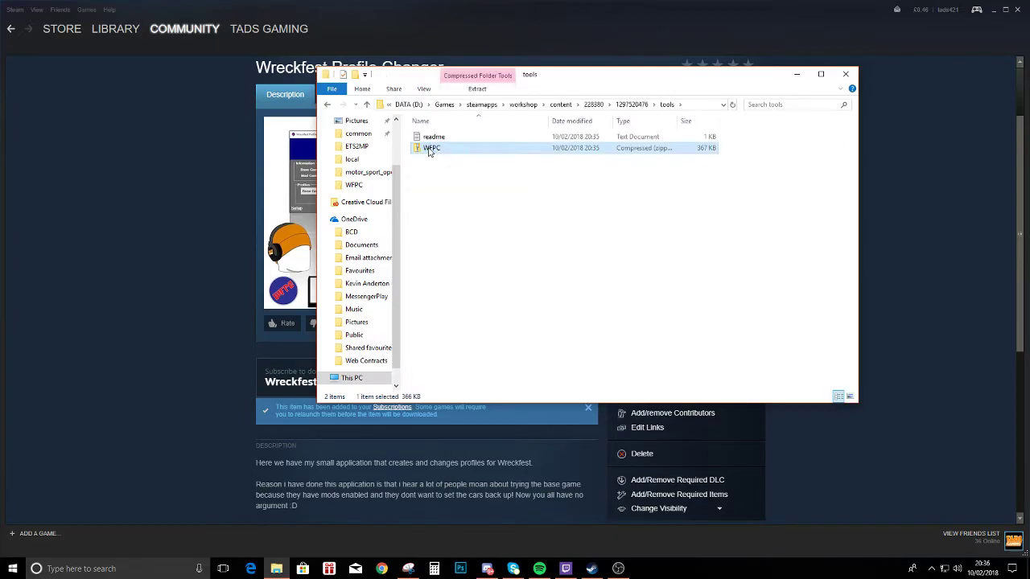
right_click(428, 149)
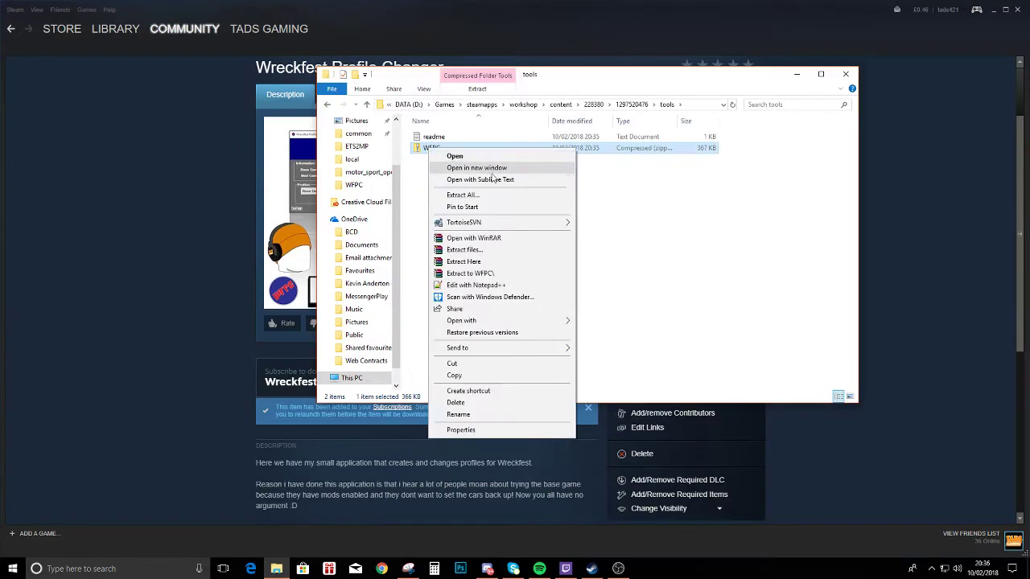
left_click(473, 250)
left_click(550, 397)
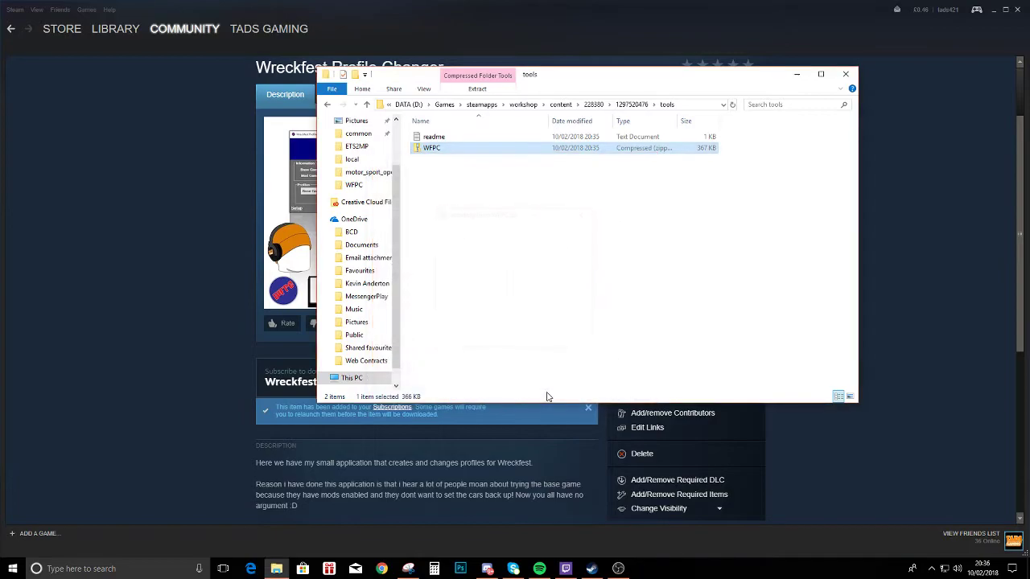
left_click(452, 219)
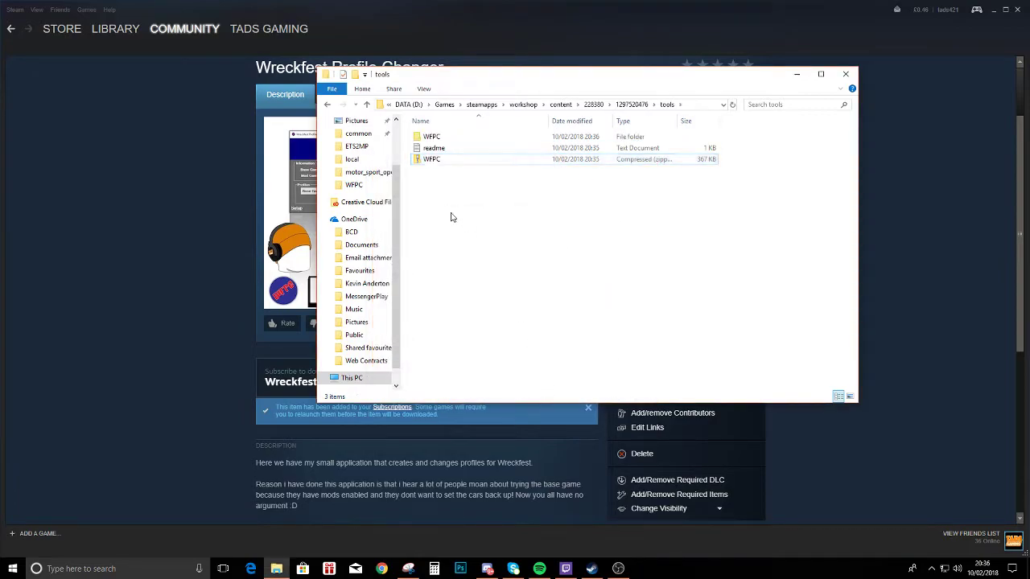
Step: Open the readme in the tools folder, read through its text and close it
double_click(440, 151)
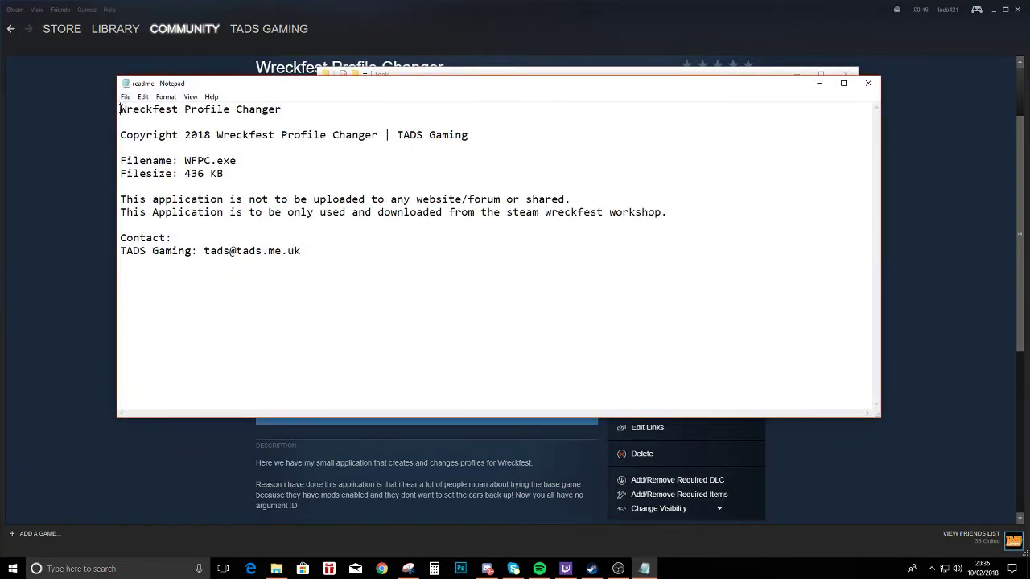
left_click_drag(120, 109, 462, 301)
left_click(385, 266)
left_click(868, 83)
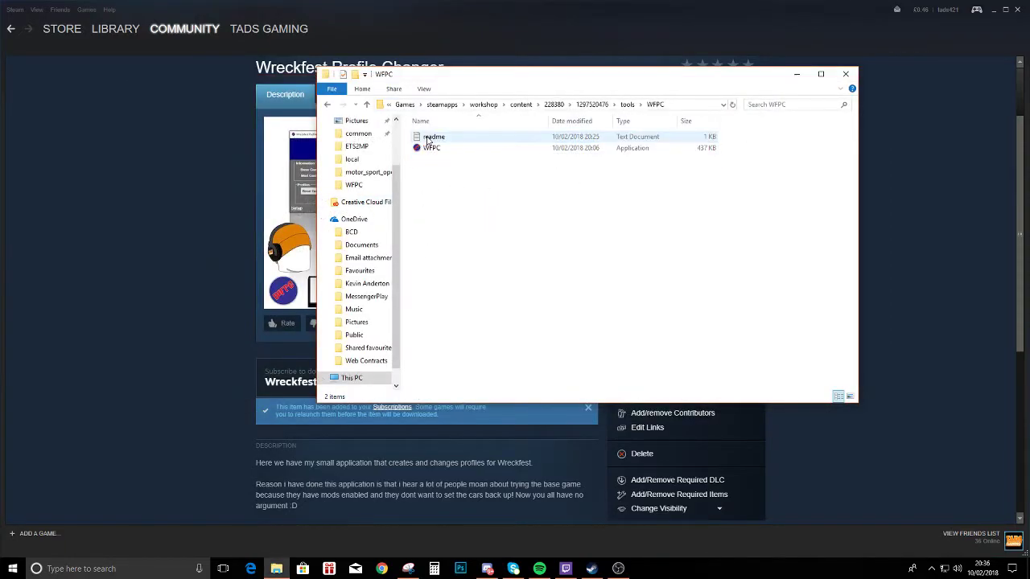
Step: Create a desktop shortcut to the WFPC application in the extracted WFPC folder
right_click(430, 149)
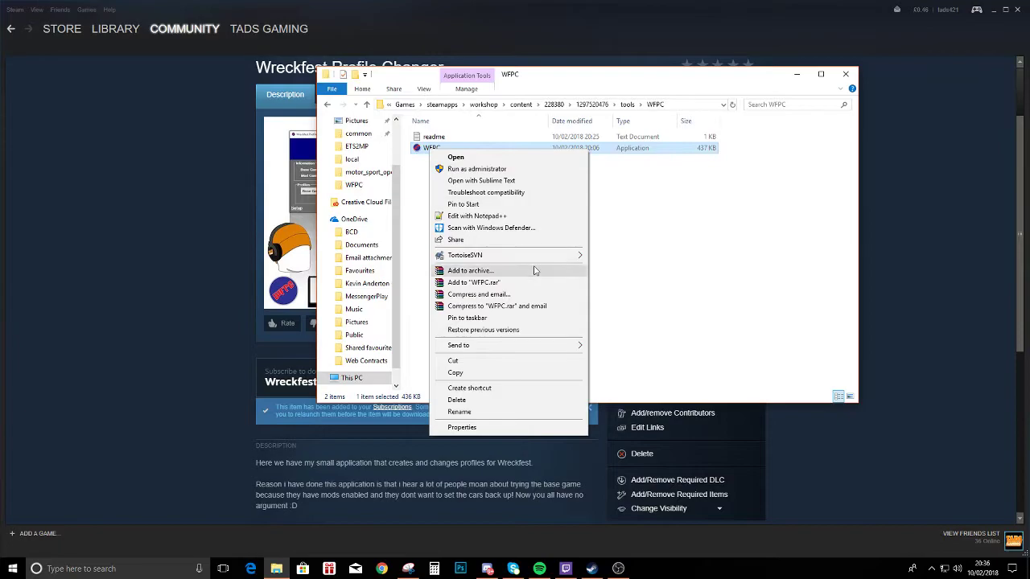
mouse_move(563, 348)
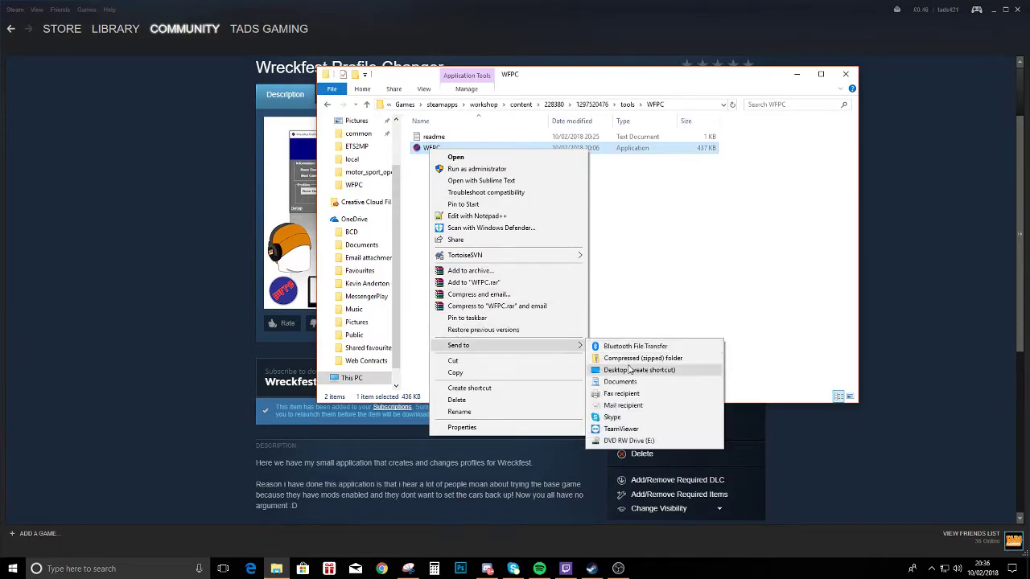
left_click(632, 370)
left_click(502, 256)
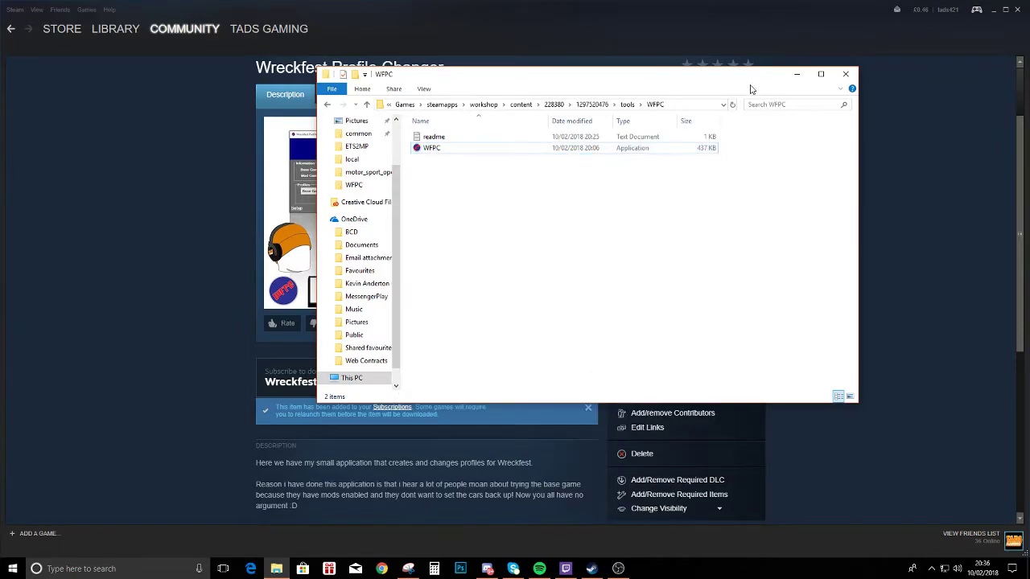
Step: Minimise the open windows and place the WFPC and Next Car Game Wreckfest shortcuts side by side mid-desktop
left_click(796, 75)
left_click(994, 10)
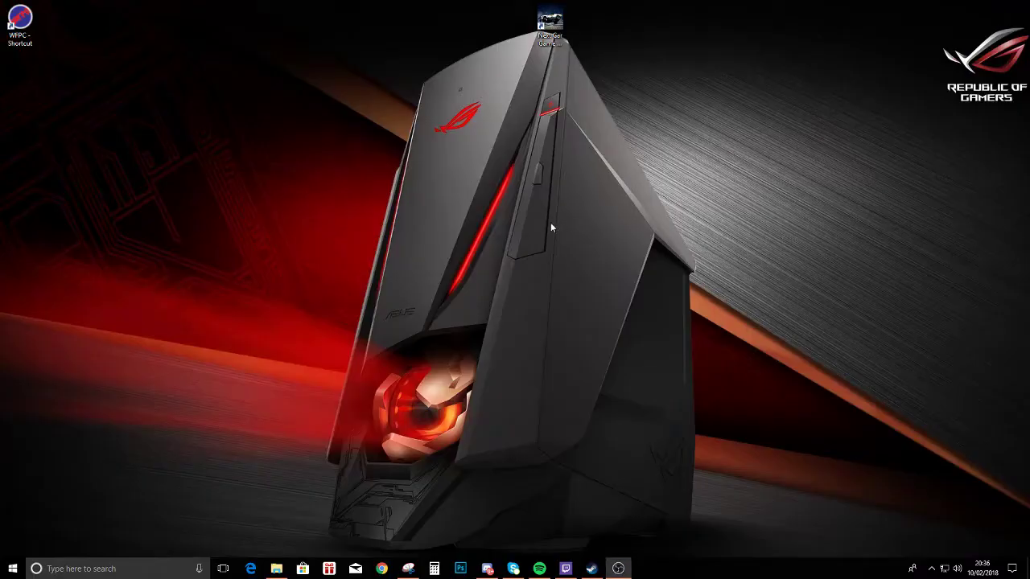
left_click_drag(25, 26, 435, 216)
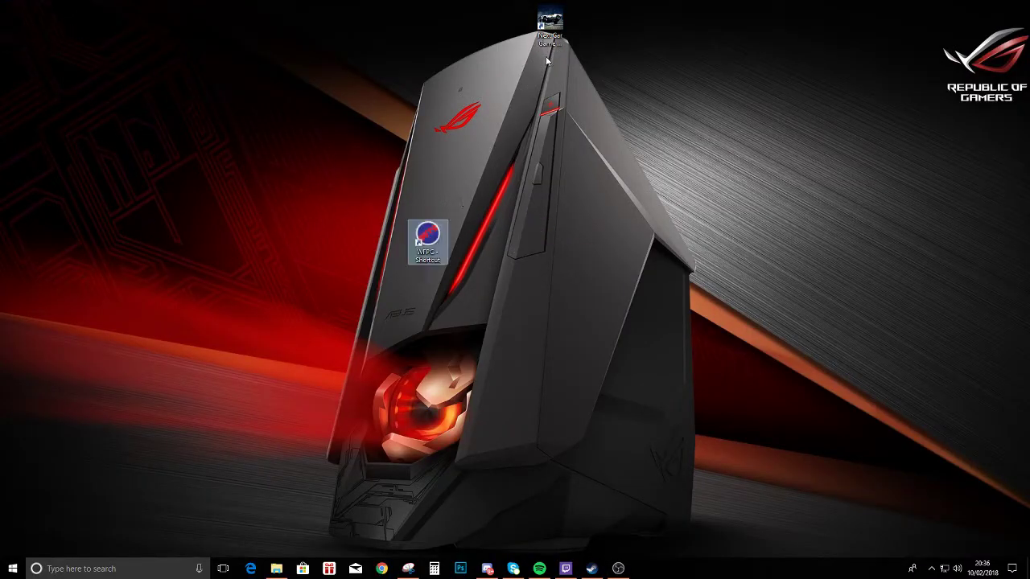
left_click_drag(550, 23, 525, 237)
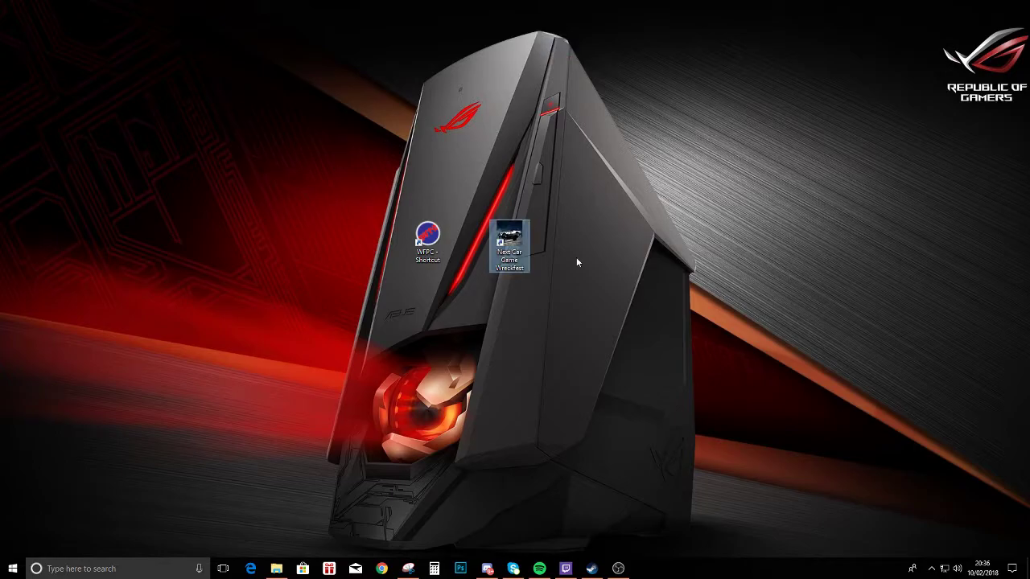
Step: Launch WFPC from its desktop shortcut and set the stream directory in its settings to the Games folder on DATA (D:)
double_click(428, 235)
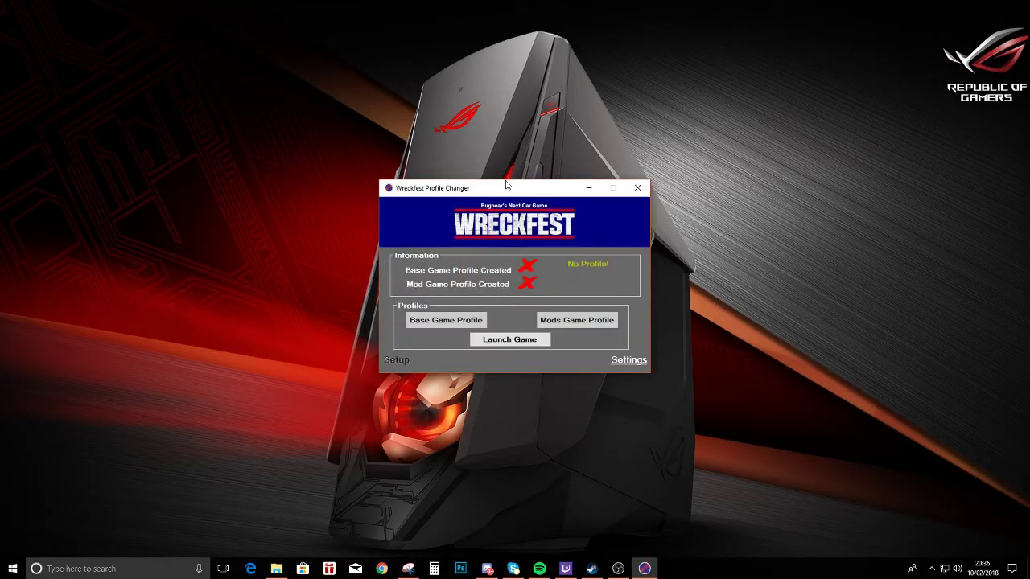
left_click(627, 361)
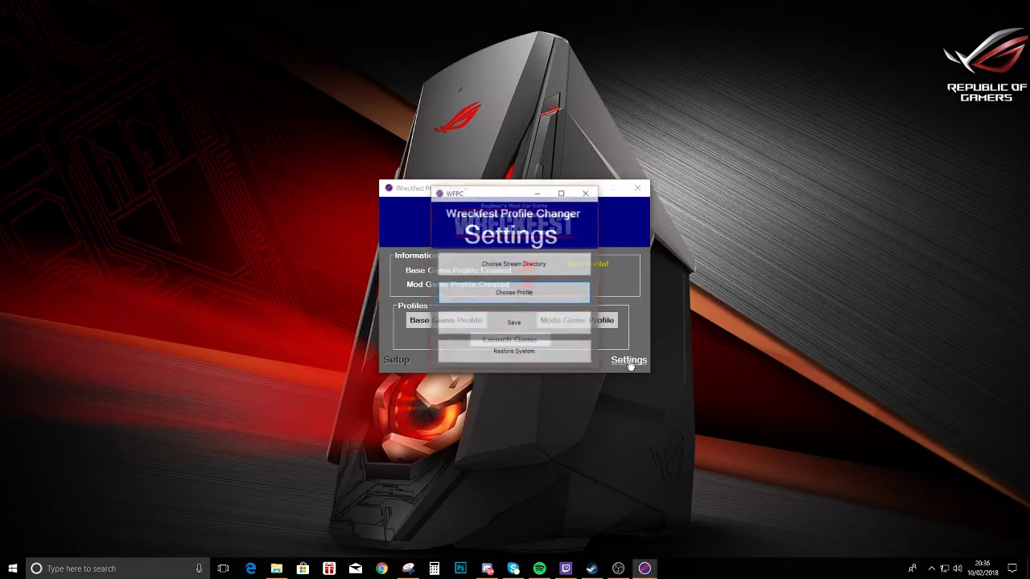
left_click(502, 272)
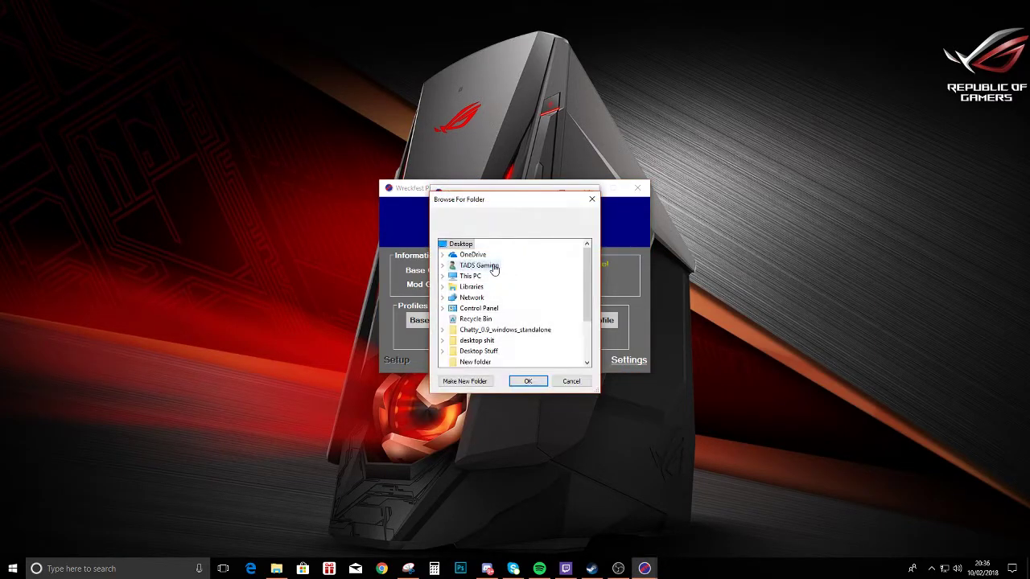
double_click(470, 278)
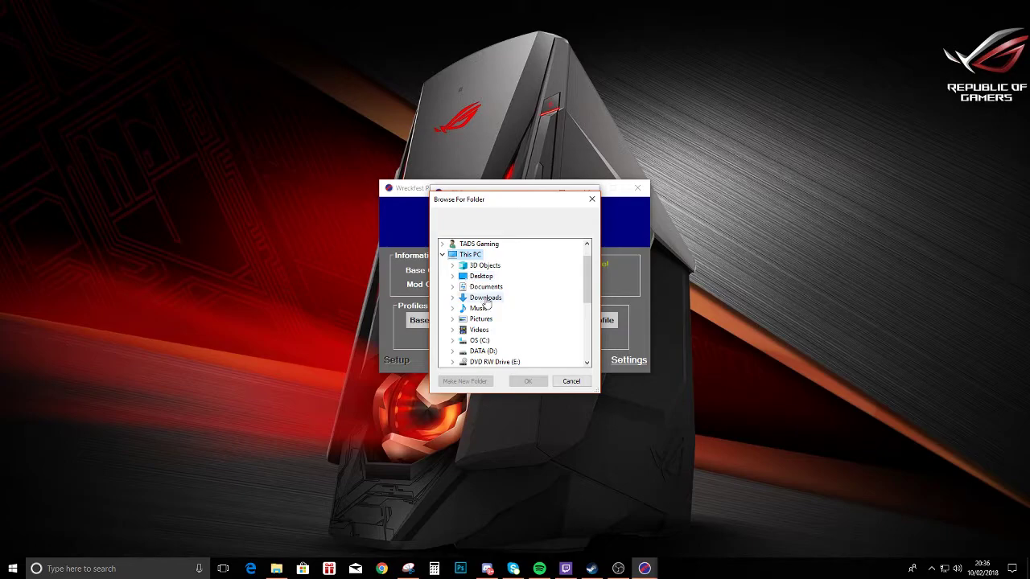
scroll(488, 306, "down", 1)
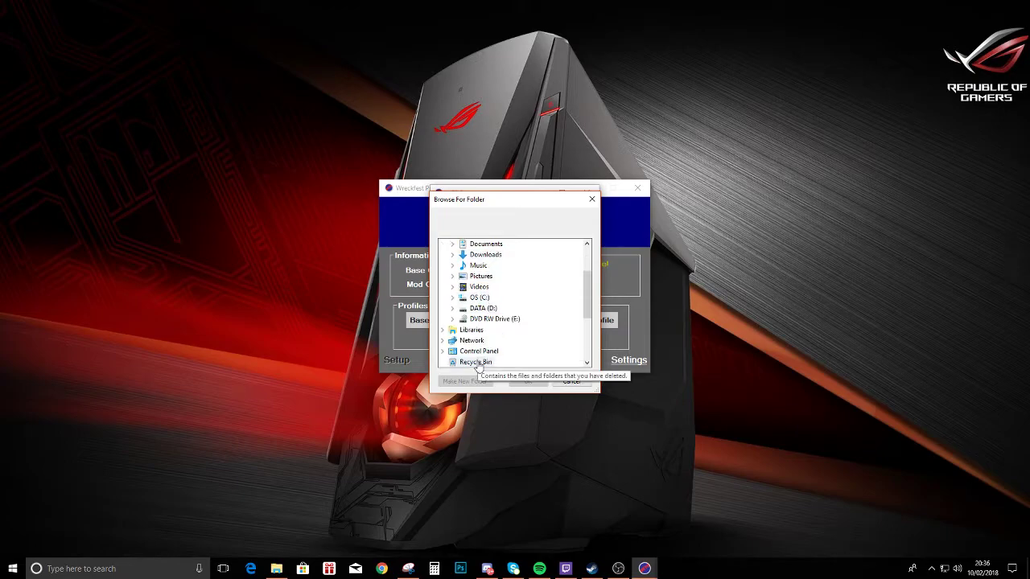
double_click(488, 308)
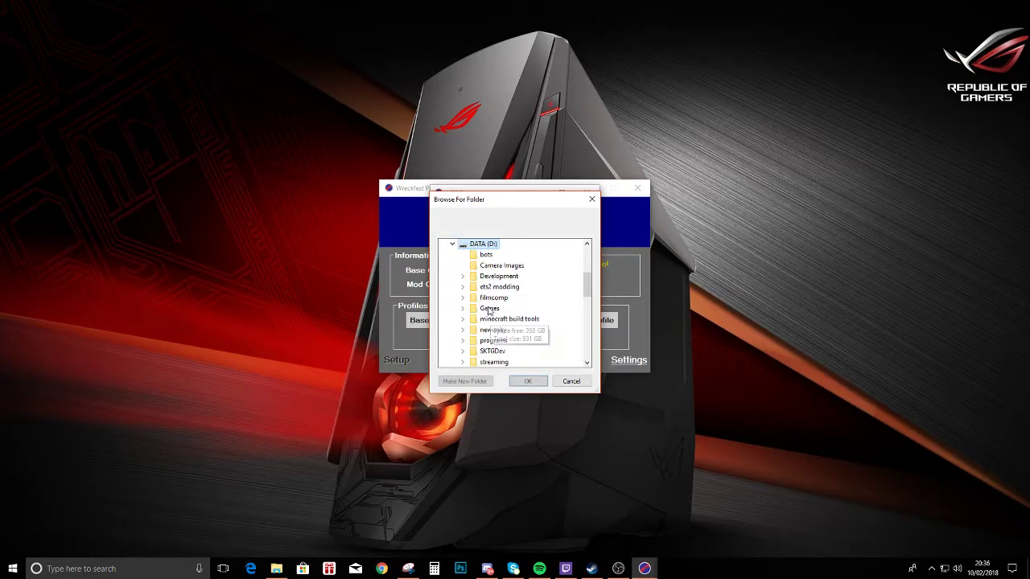
double_click(491, 309)
left_click(532, 382)
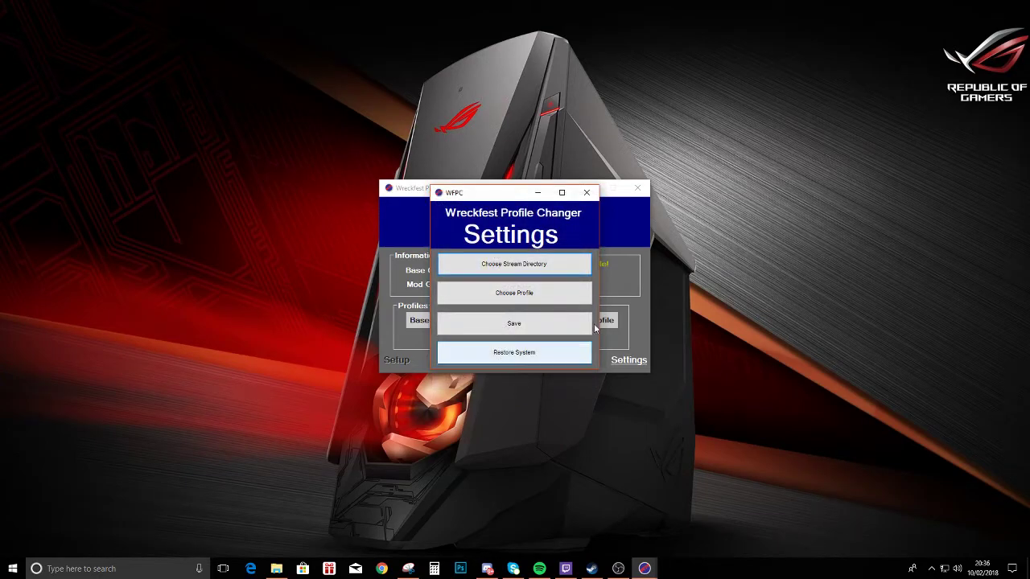
Step: Set the WFPC profile to the account-numbered folder inside Steam's userdata folder and save the settings
left_click(498, 298)
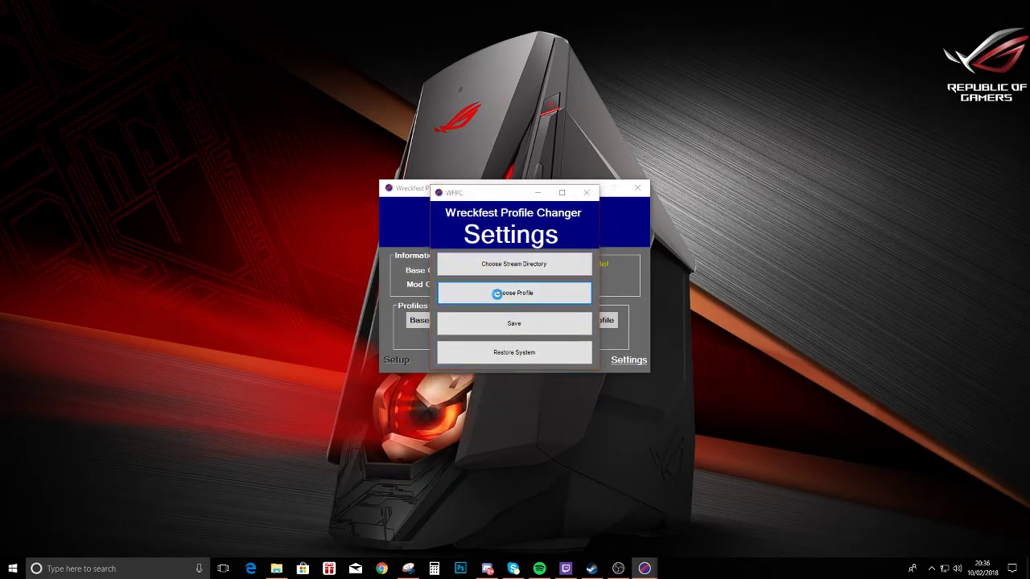
scroll(511, 319, "down", 4)
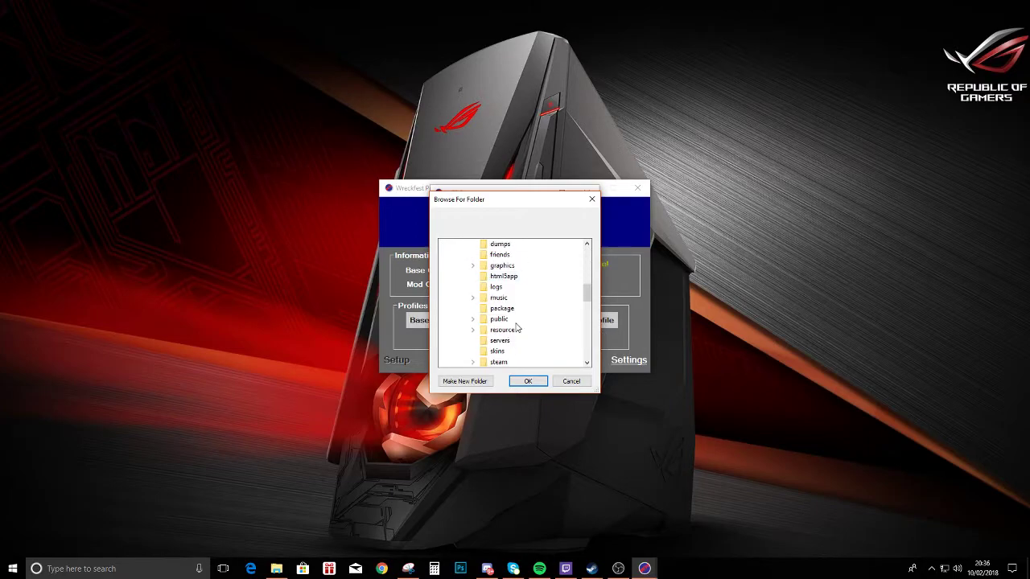
left_click(506, 351)
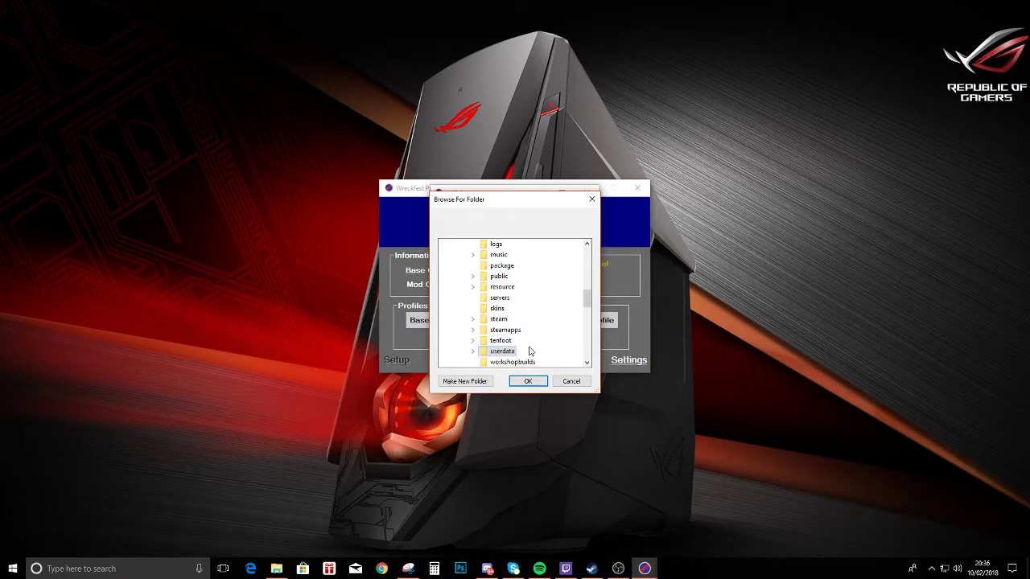
scroll(499, 338, "down", 2)
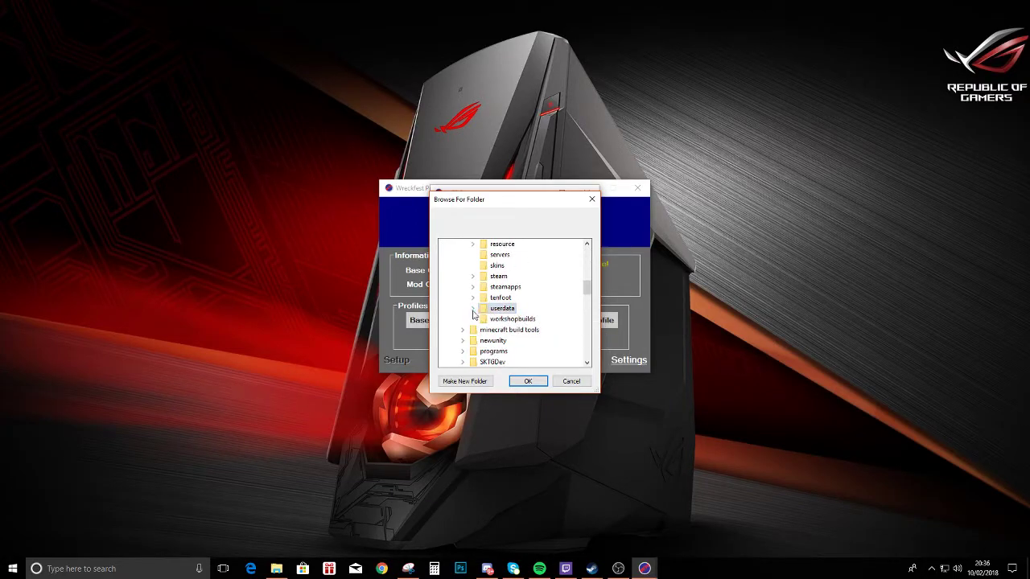
left_click(472, 313)
left_click(510, 288)
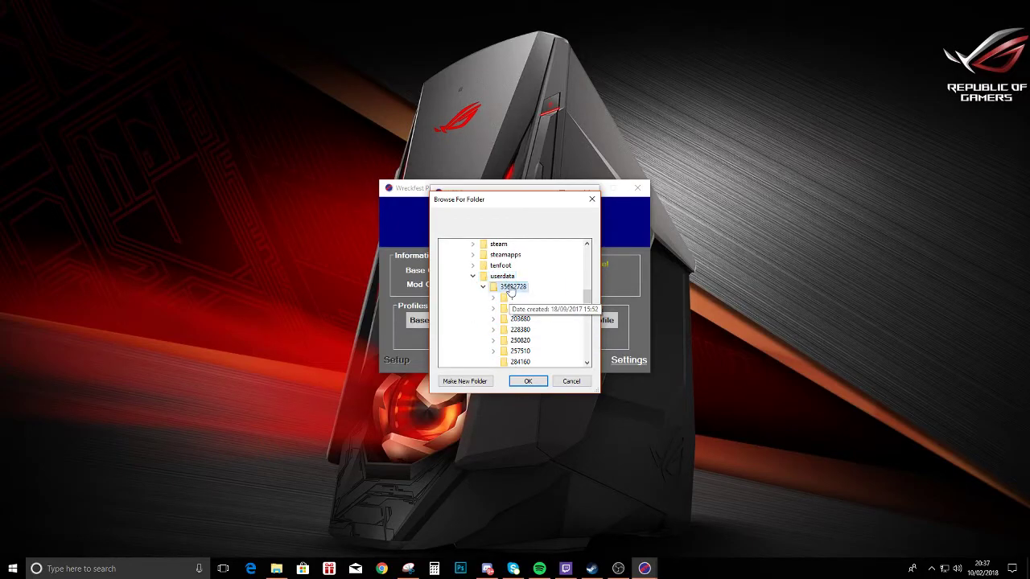
left_click(528, 381)
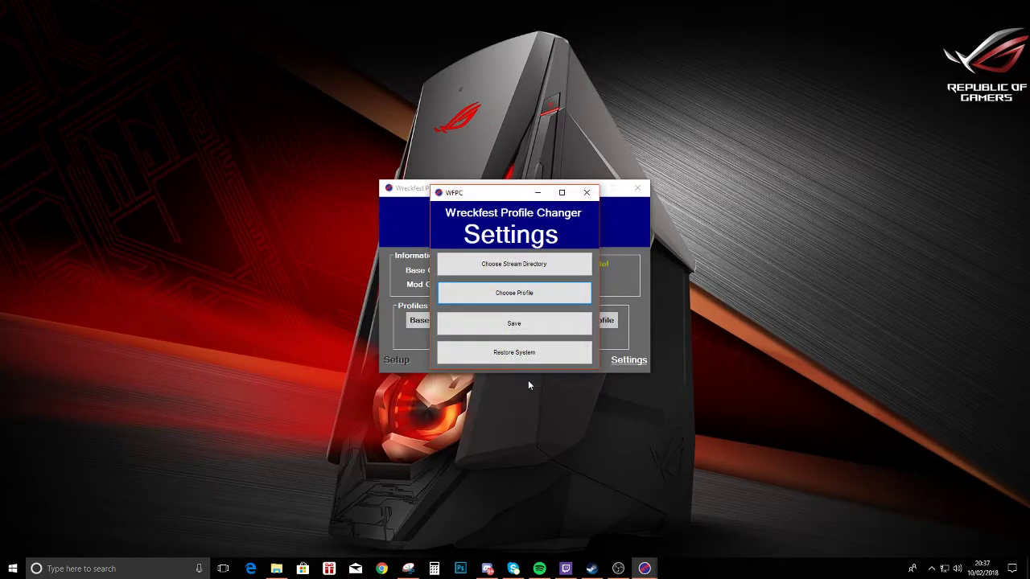
left_click(515, 325)
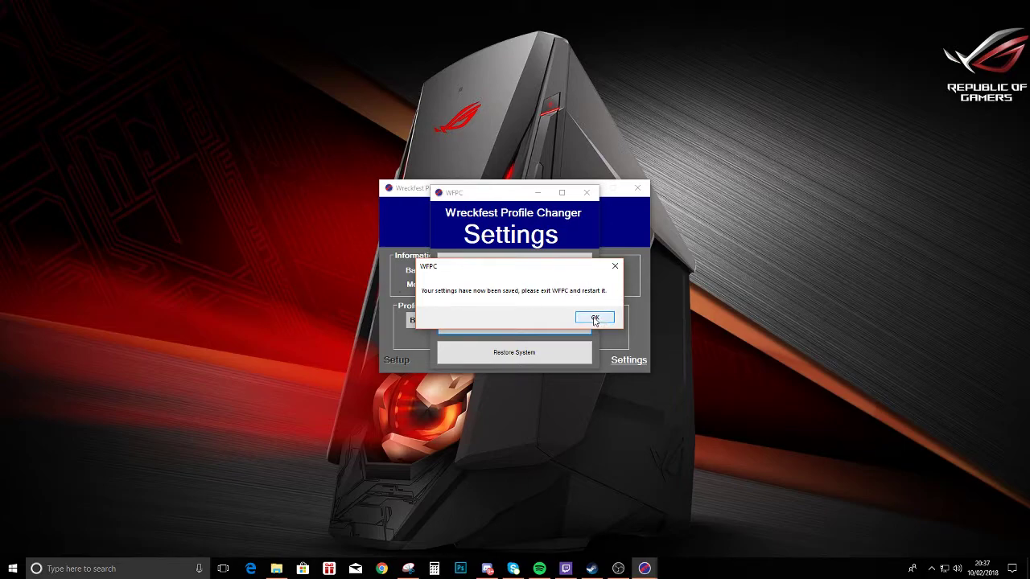
left_click(593, 317)
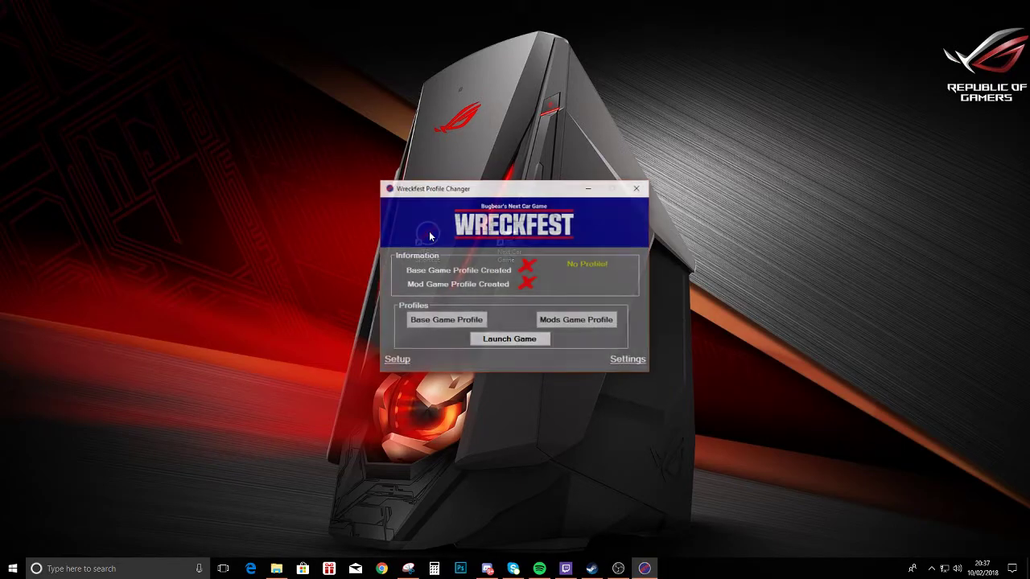
Step: Make a backup of the current profile in WFPC's Setup and close the Setup window
left_click(398, 361)
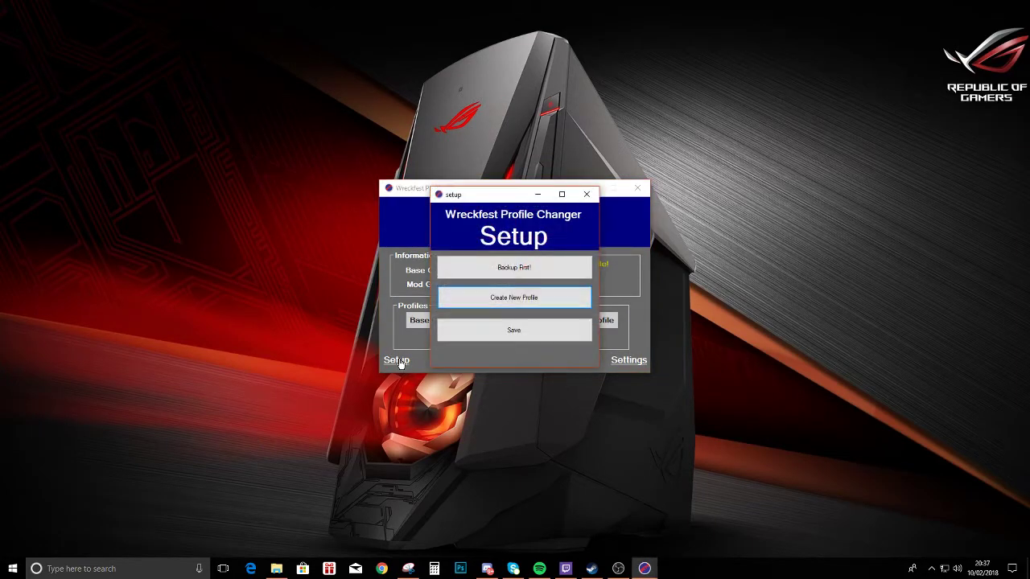
left_click(489, 271)
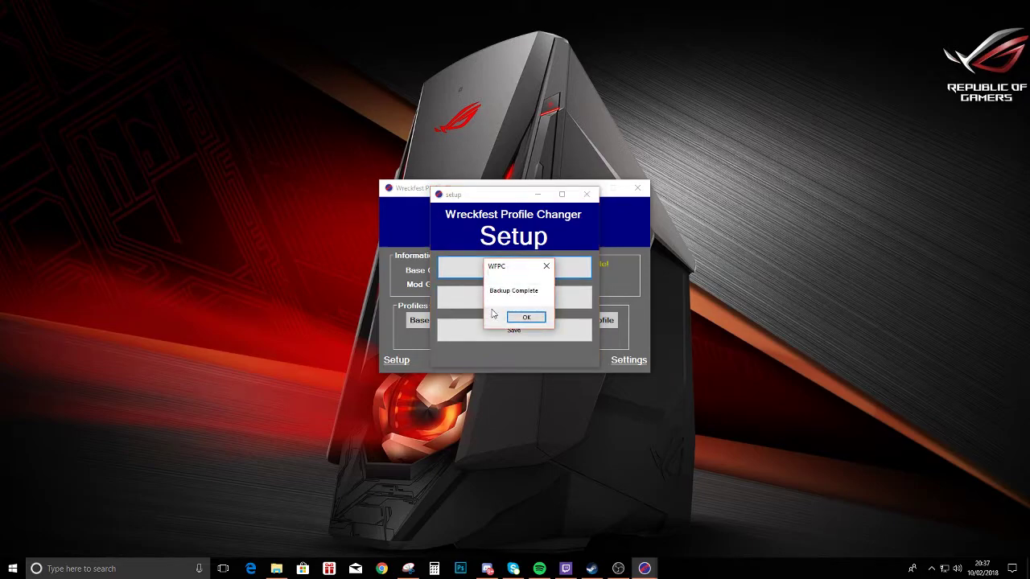
left_click(526, 319)
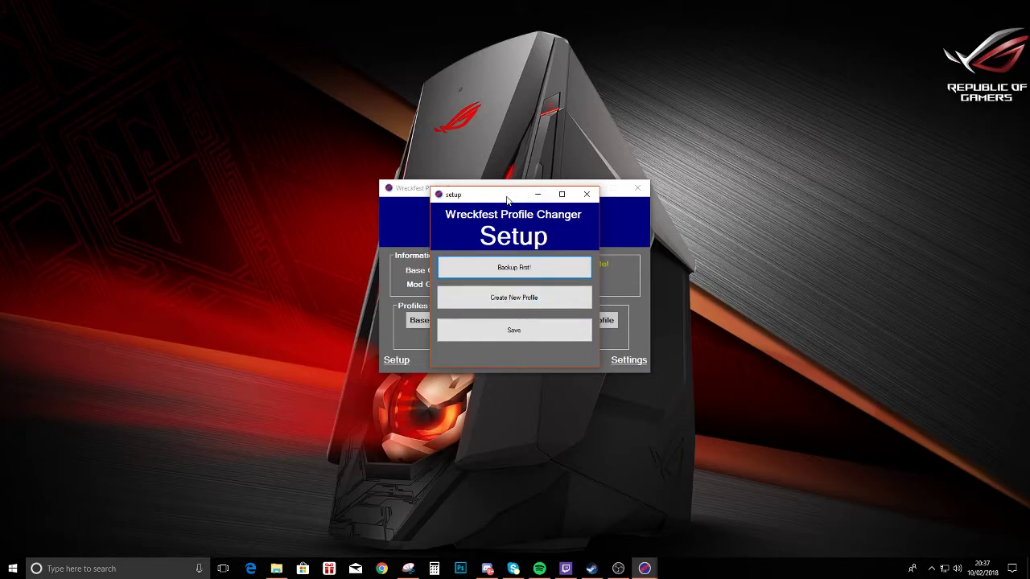
left_click(586, 193)
Step: Move WFPC clear of the Next Car Game shortcut, launch Wreckfest, check its mod manager and exit the game
left_click_drag(509, 196, 338, 117)
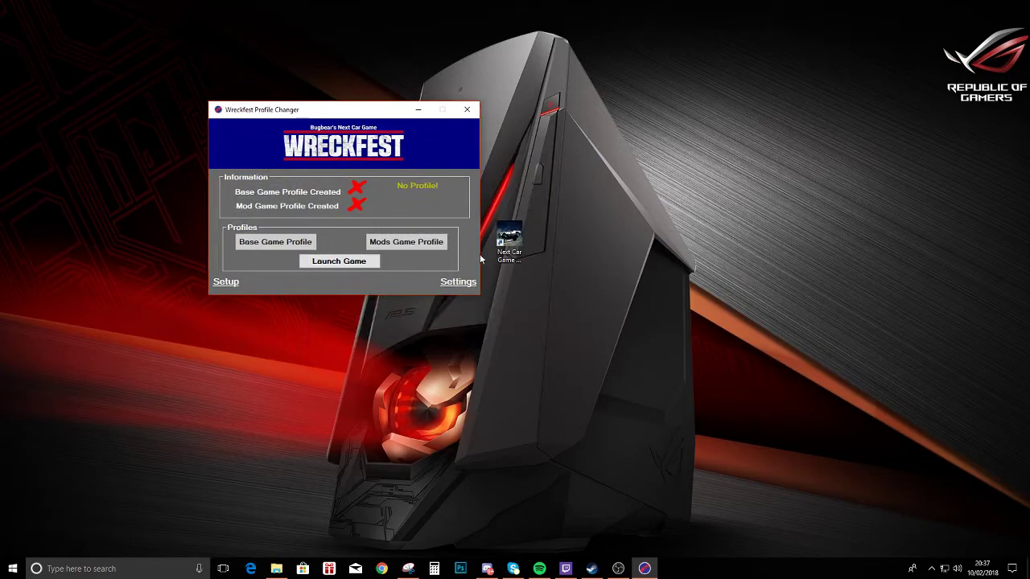
left_click(509, 240)
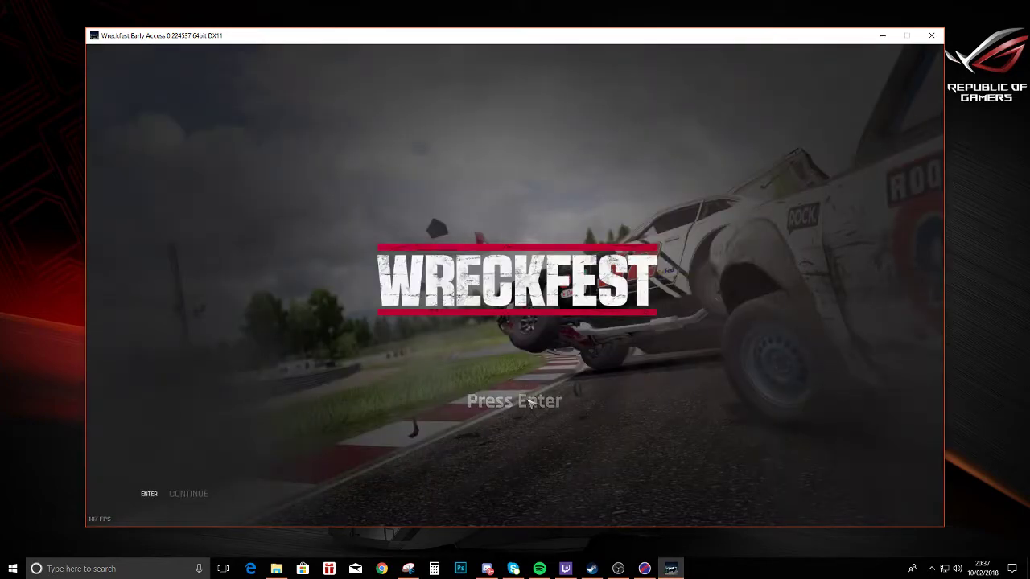
key("Return")
left_click(527, 186)
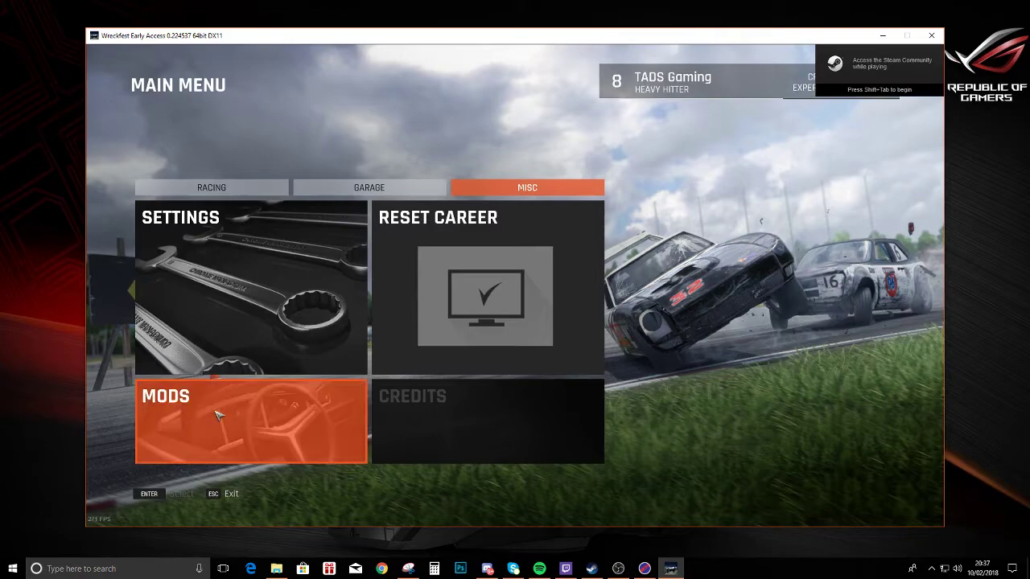
left_click(215, 414)
key("Escape")
key("Escape")
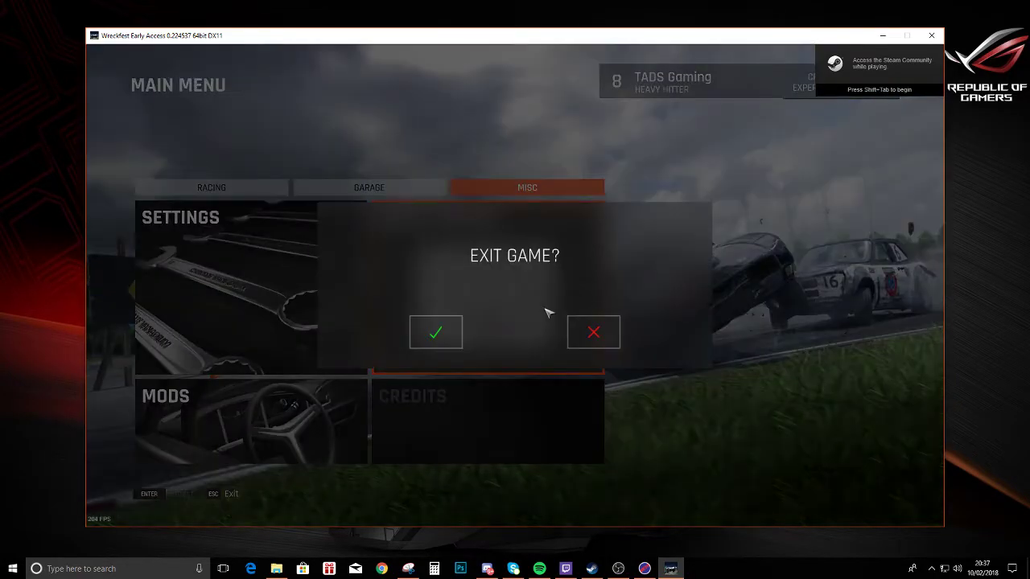
left_click(455, 320)
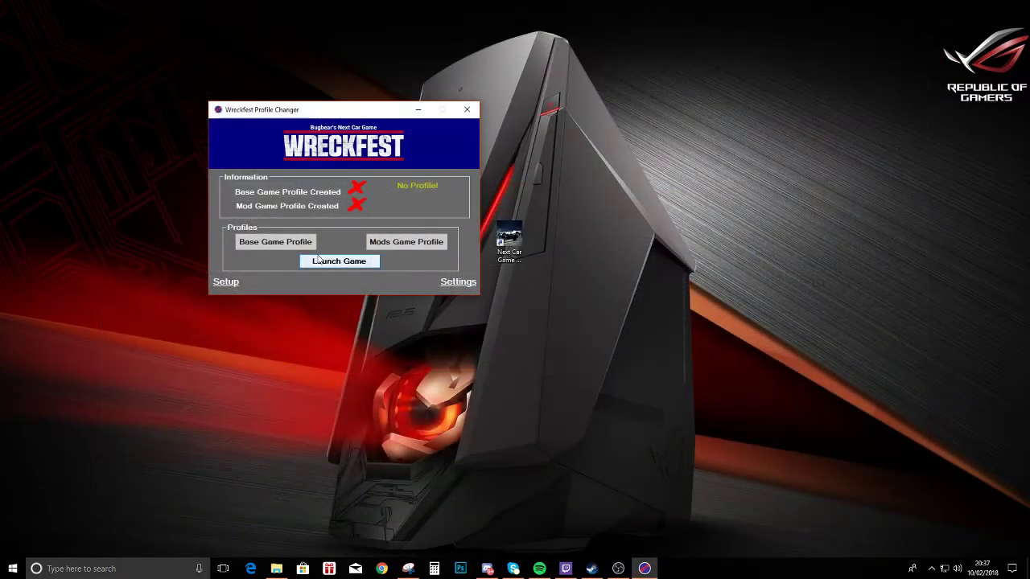
Step: Create a new profile in WFPC's Setup, declaring the current profile as base game
left_click(226, 282)
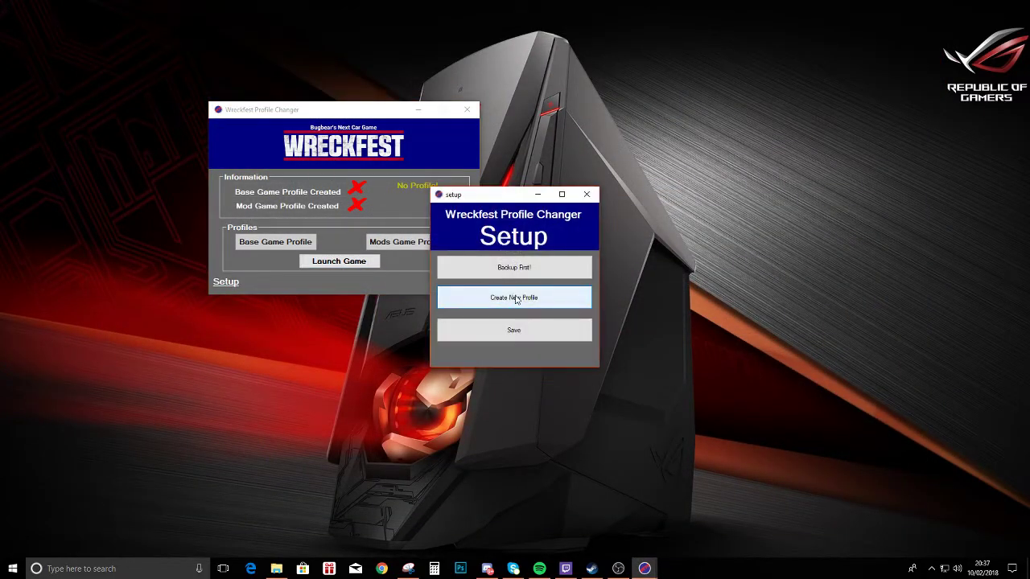
left_click(541, 300)
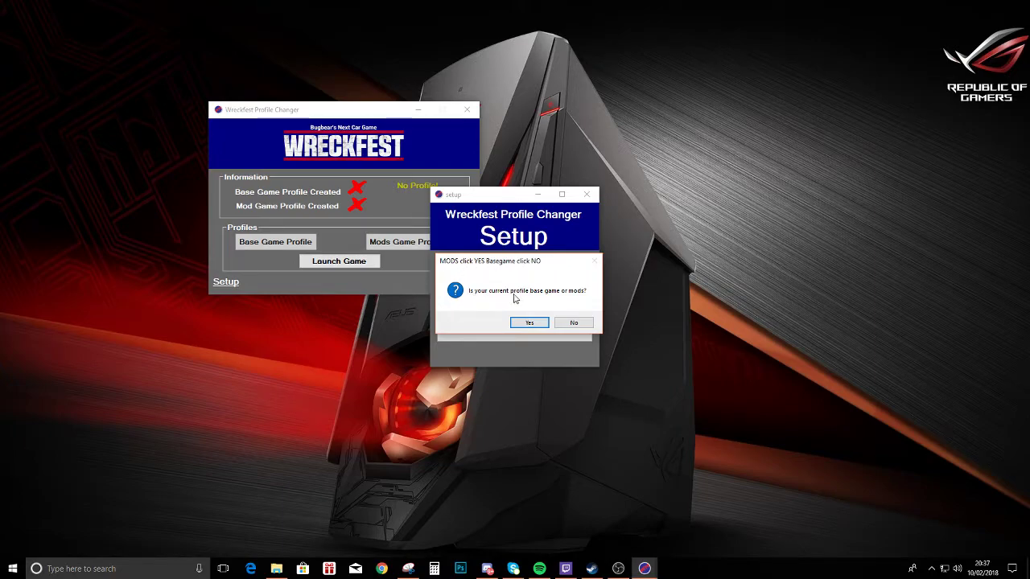
left_click(576, 324)
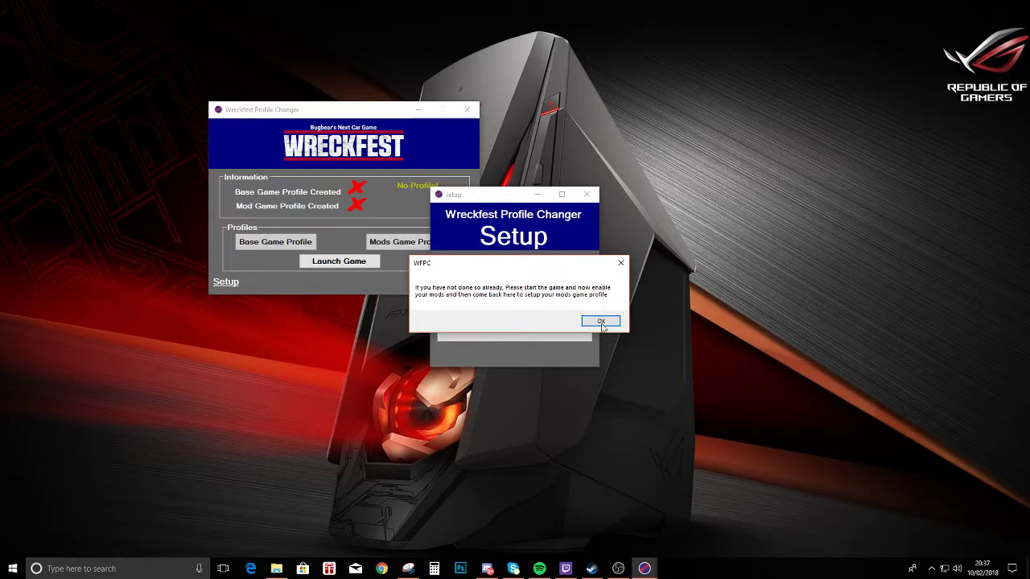
left_click(600, 323)
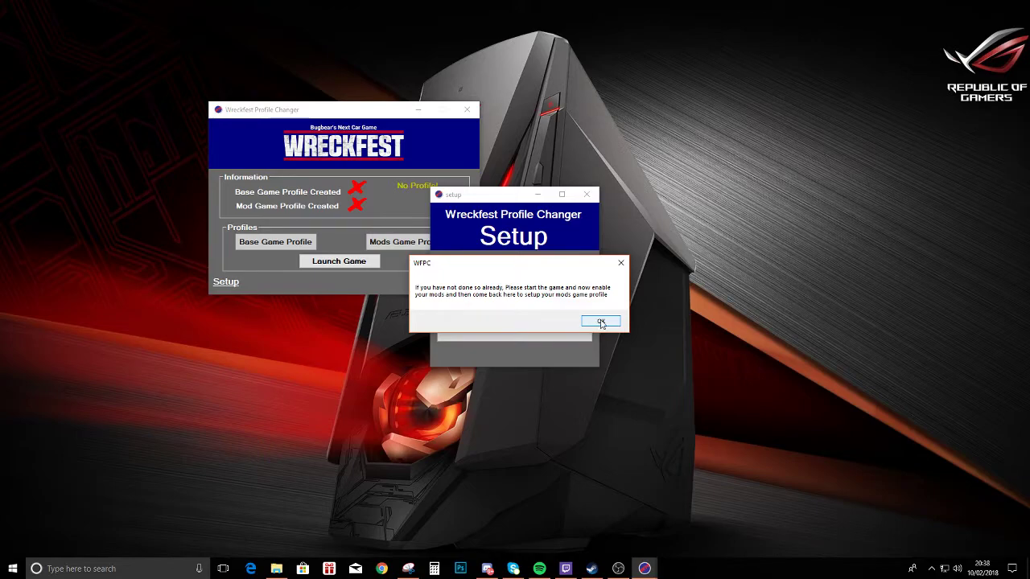
left_click(600, 322)
Step: Launch Wreckfest from its desktop shortcut, moving the Setup window aside first, and go to the mod manager
left_click_drag(504, 199, 319, 159)
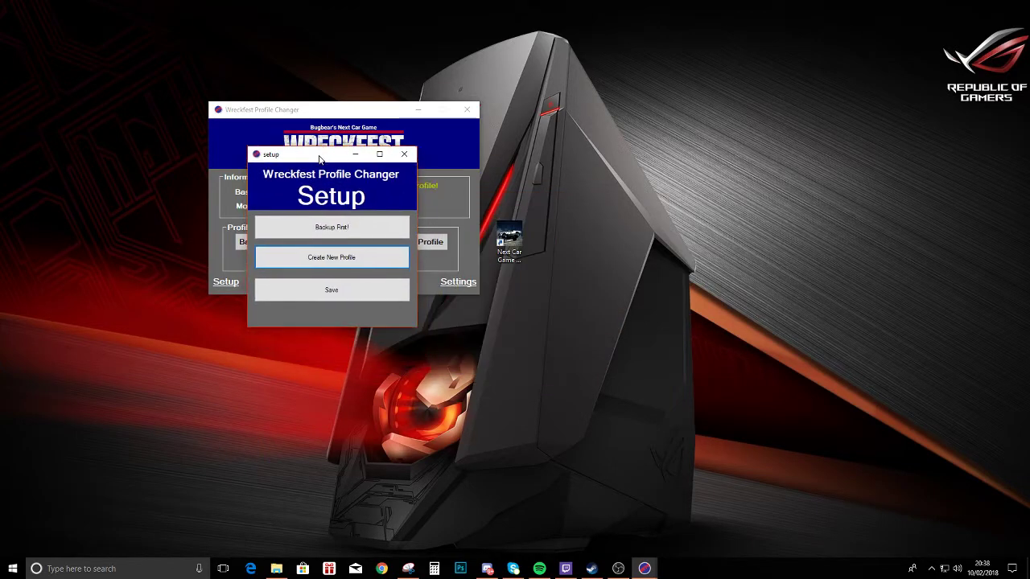
double_click(510, 235)
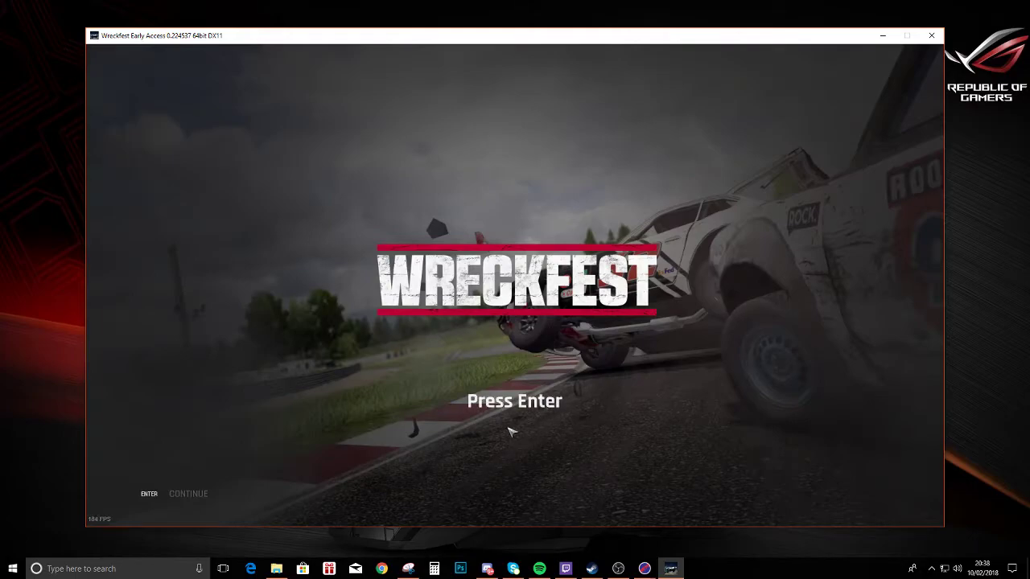
key("Return")
left_click(527, 187)
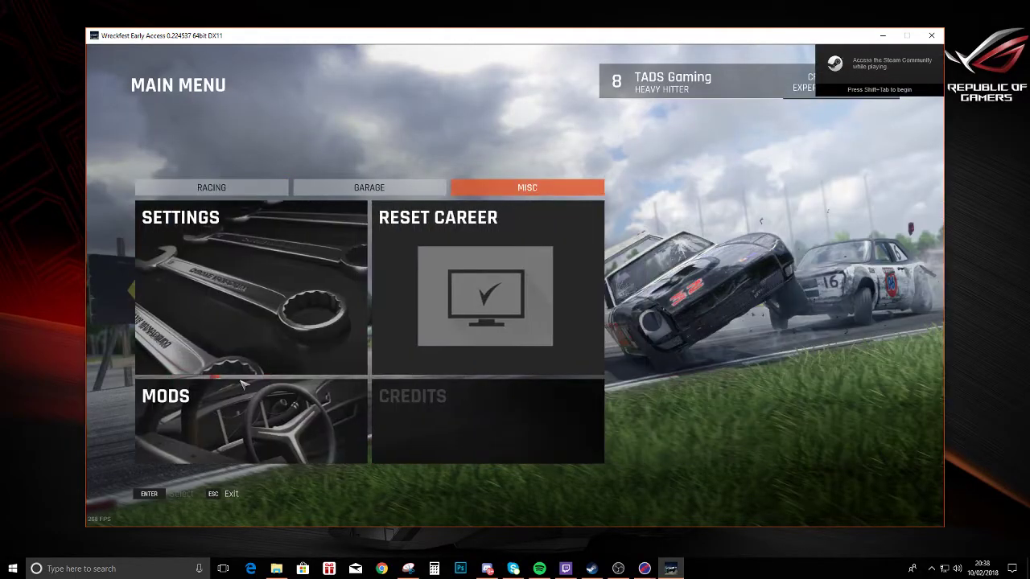
left_click(169, 418)
Step: Enable the mods UK Short Ovals, KizzasTrackPack, DalagsTracks and Online Bangers : Wreckfest (05/02/2018), and restart the game to apply them
left_click(151, 125)
left_click(151, 147)
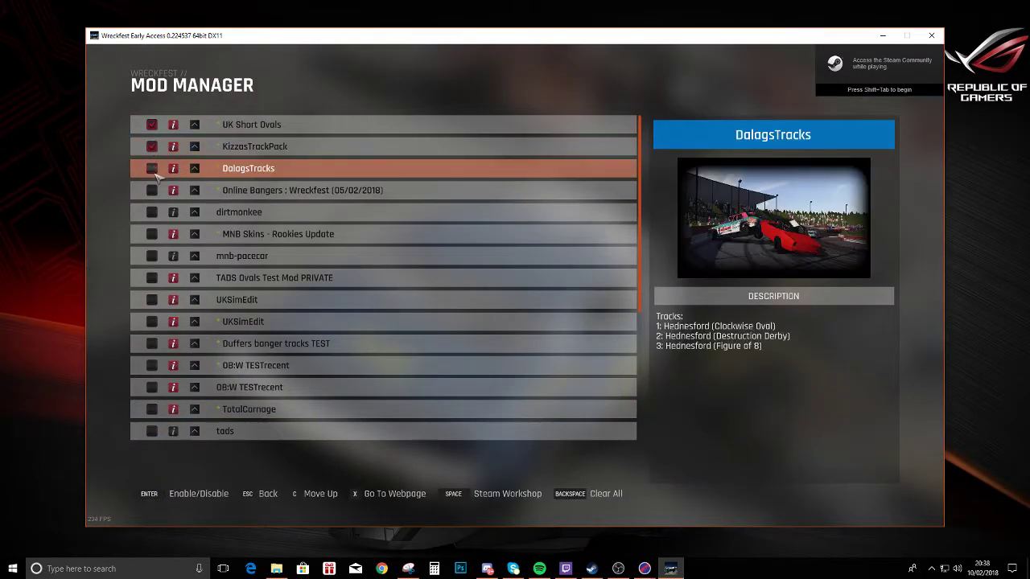
left_click(151, 168)
left_click(151, 193)
key("Escape")
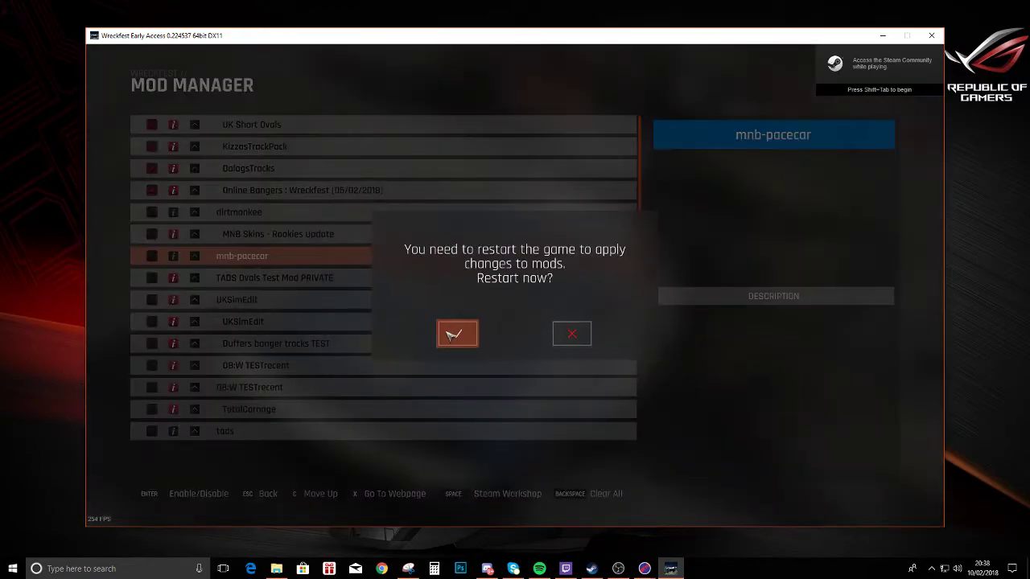
left_click(454, 338)
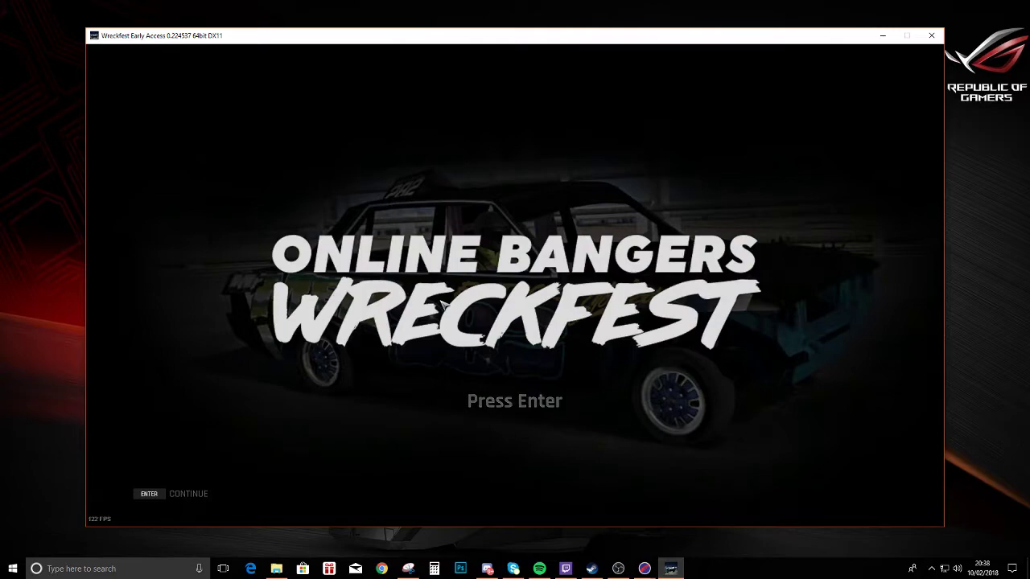
Step: Enter the modded game and buy the 80' 240 E from the garage market
key("Return")
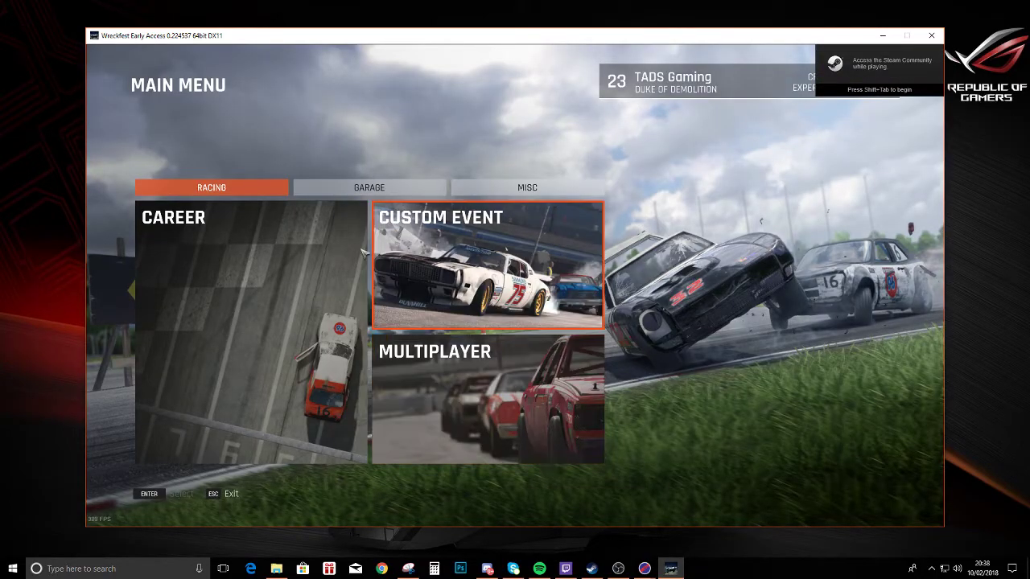
left_click(326, 192)
left_click(283, 428)
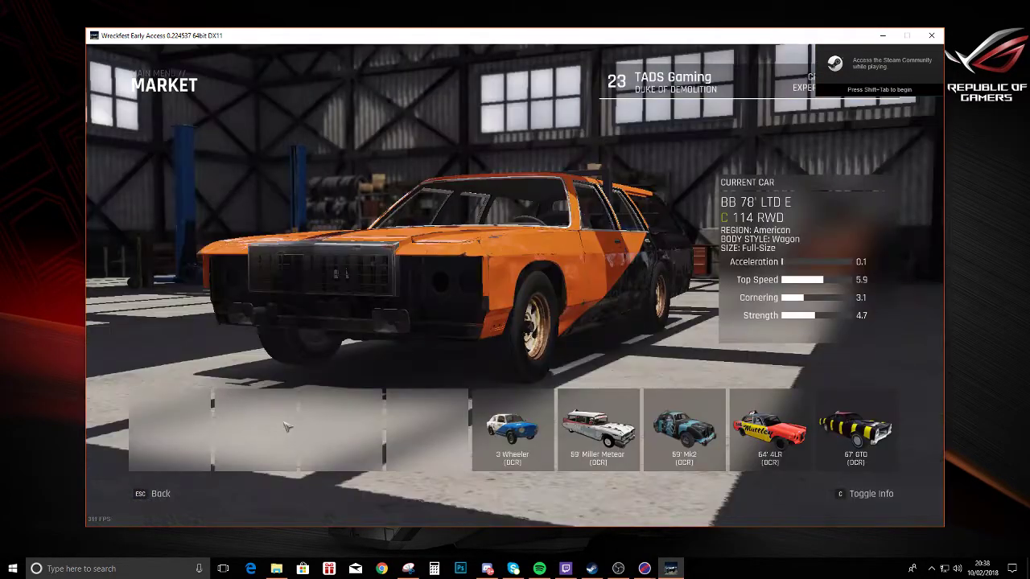
scroll(512, 430, "down", 5)
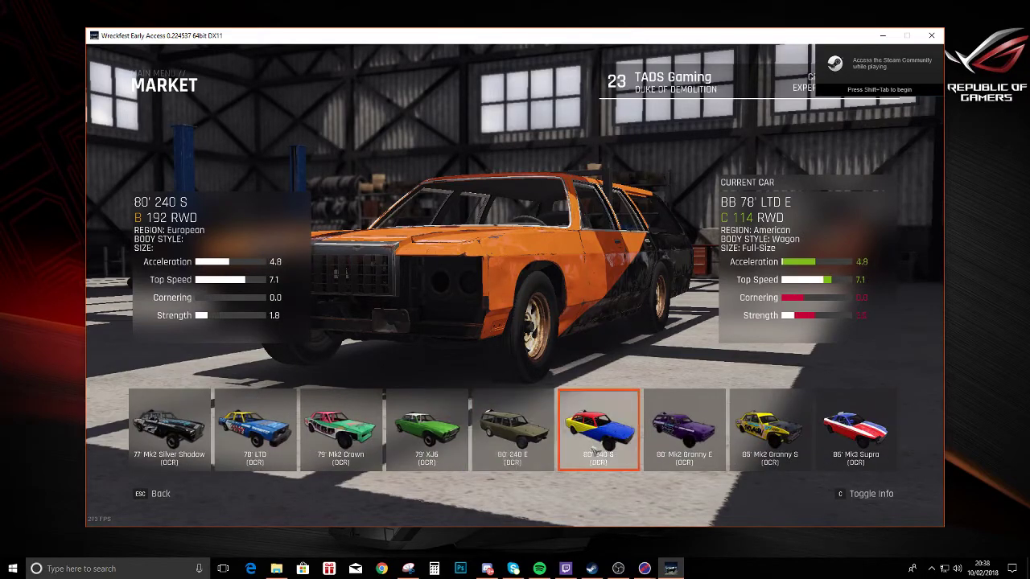
left_click(507, 434)
left_click(473, 327)
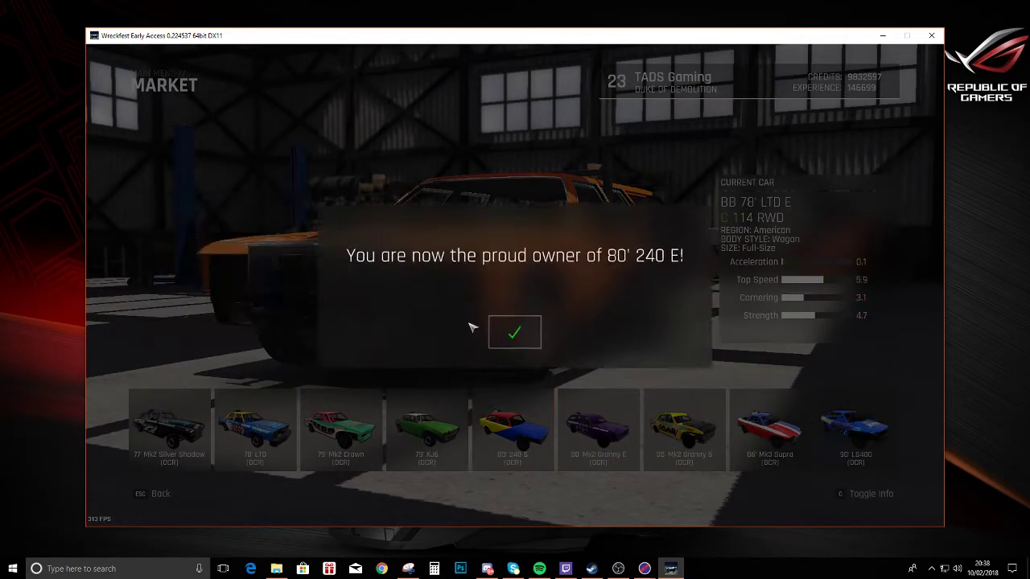
left_click(515, 329)
Step: Make the 80' 240 E the current car in My Cars and return to the main menu
key("Escape")
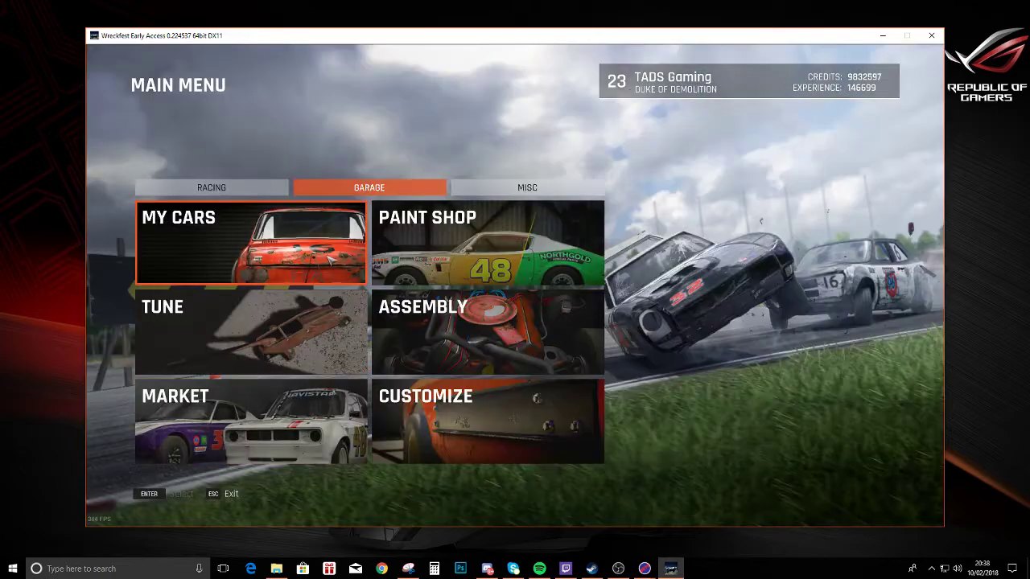
left_click(221, 242)
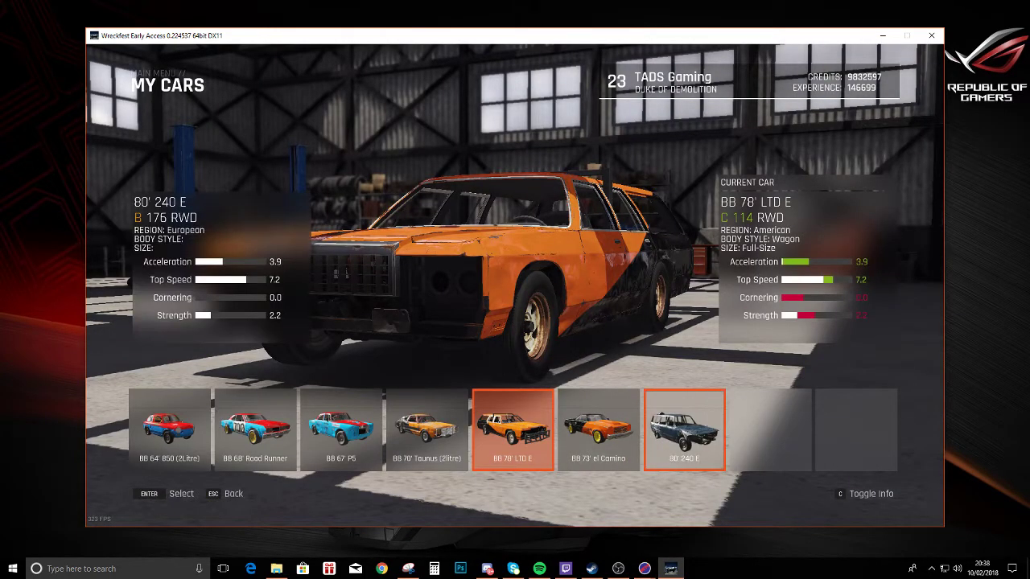
left_click(685, 435)
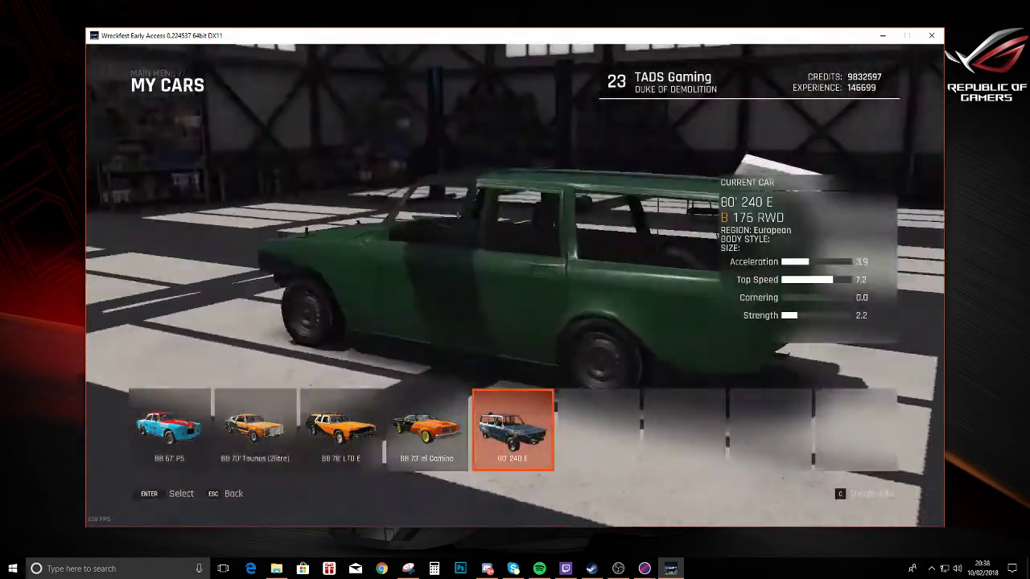
key("Escape")
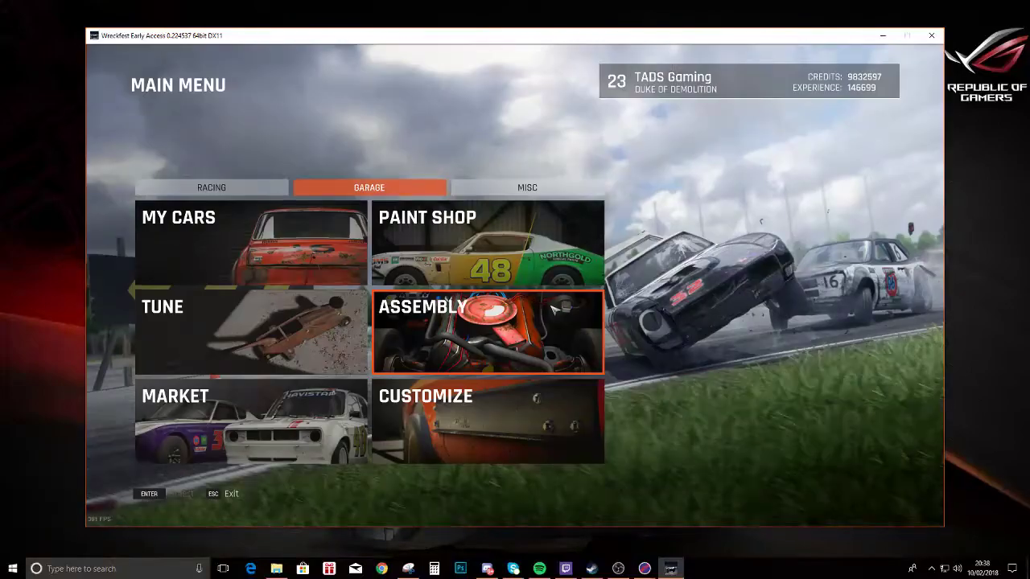
Step: Apply the Pre Raced paint to the 80' 240 E in the paint shop and return to the main menu
left_click(456, 241)
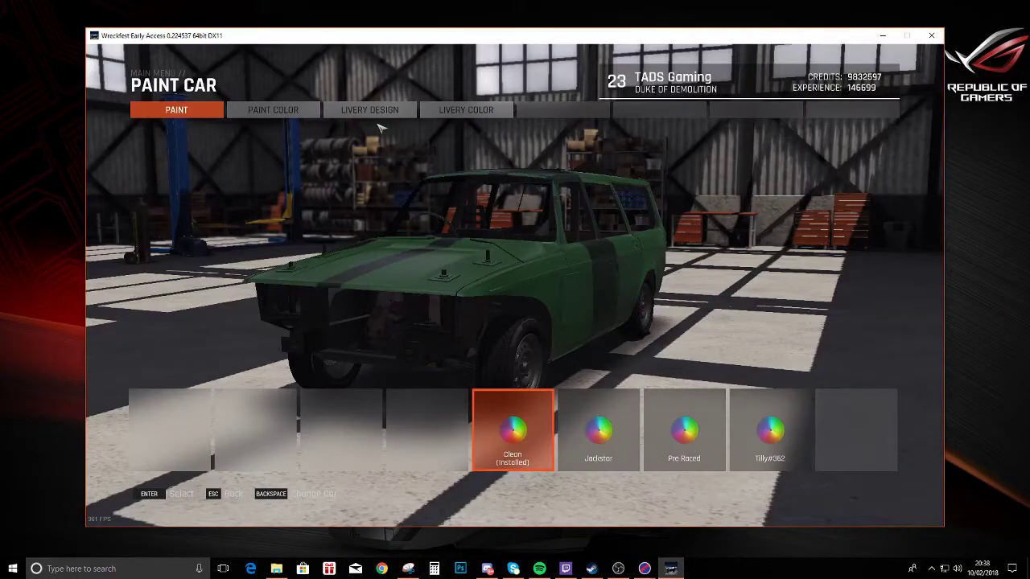
left_click(294, 116)
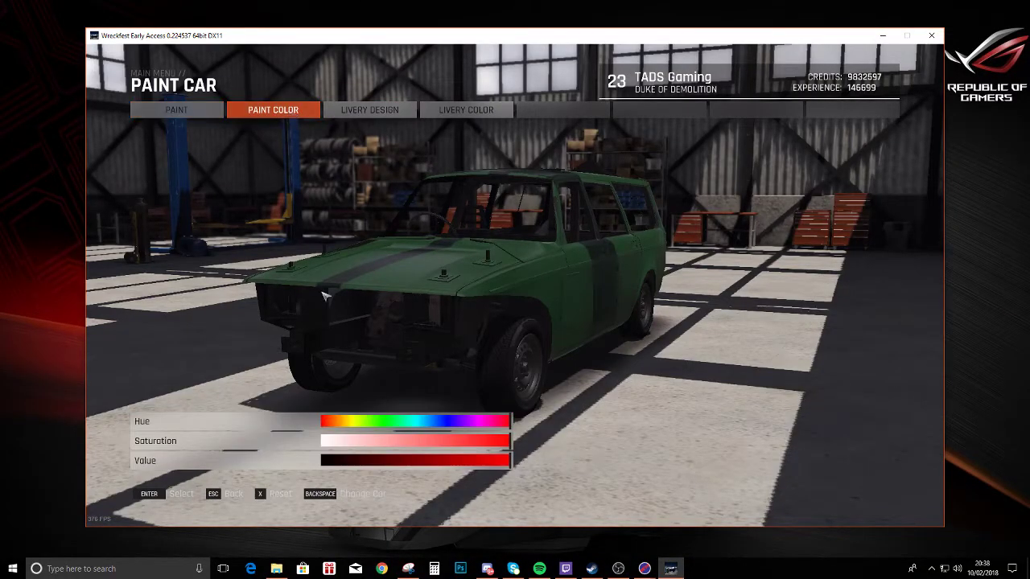
left_click(179, 110)
scroll(605, 442, "down", 1)
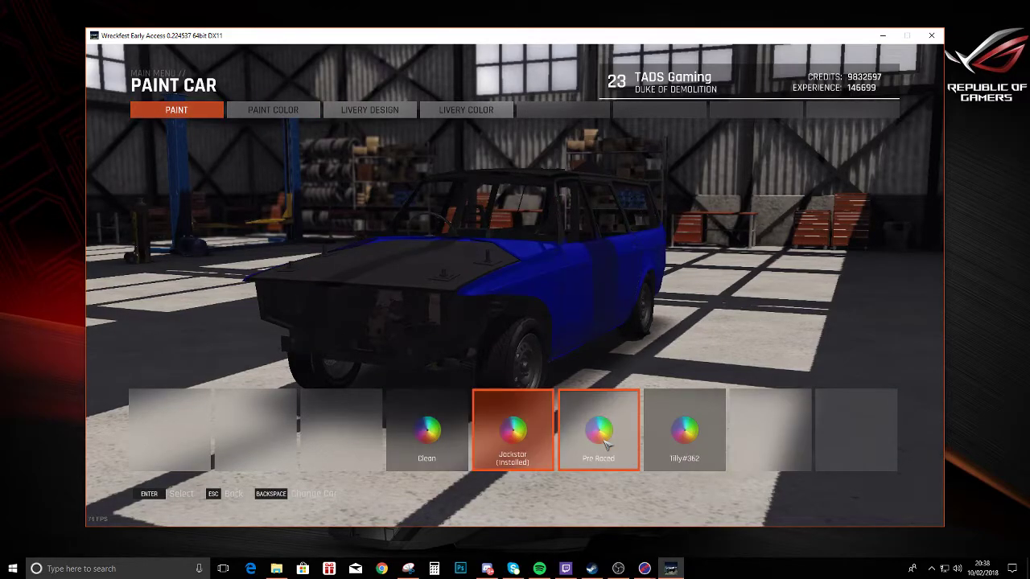
left_click(599, 438)
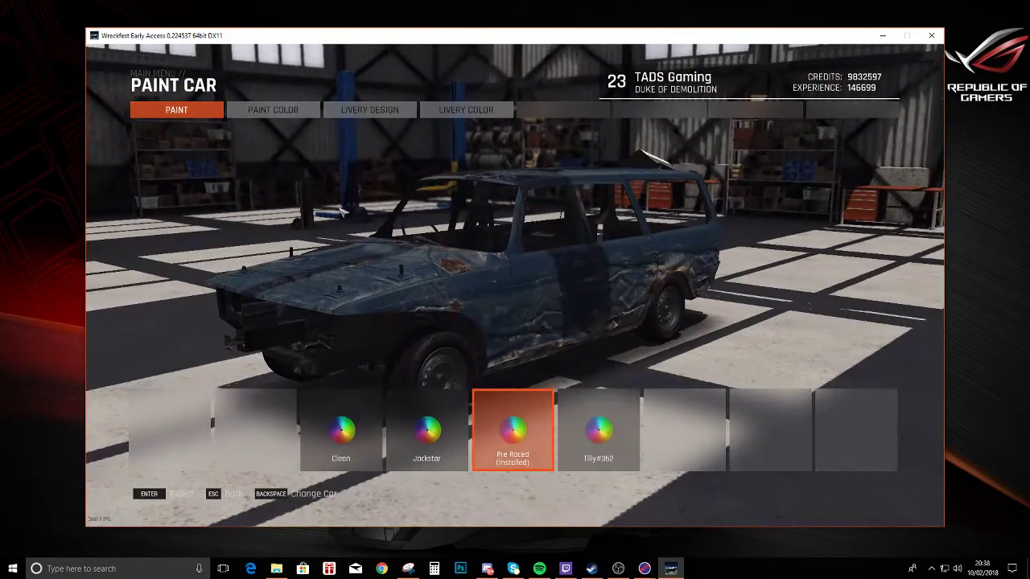
key("Escape")
Step: Check the repainted 80' 240 E in My Cars and exit the game
left_click(254, 248)
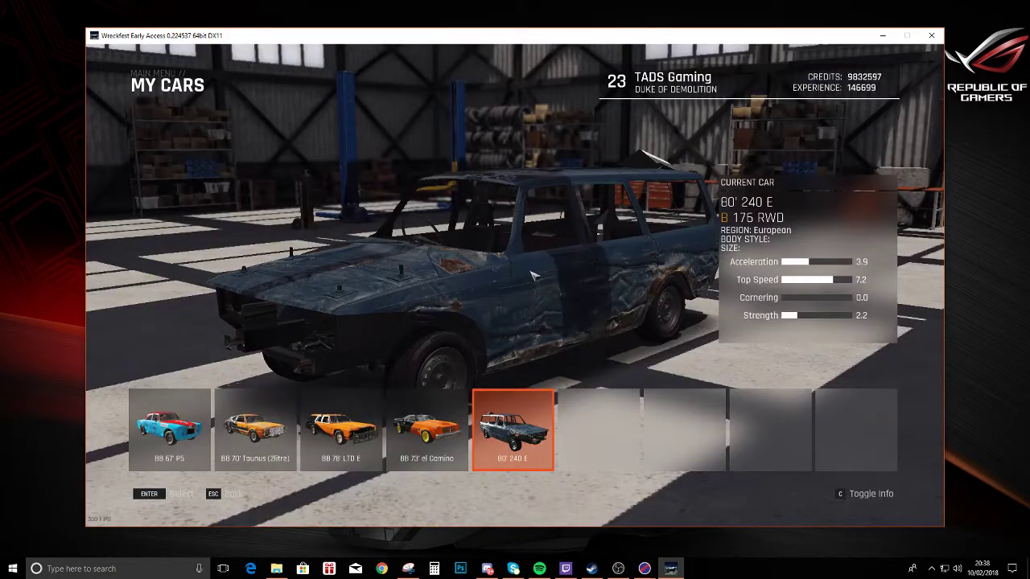
key("Escape")
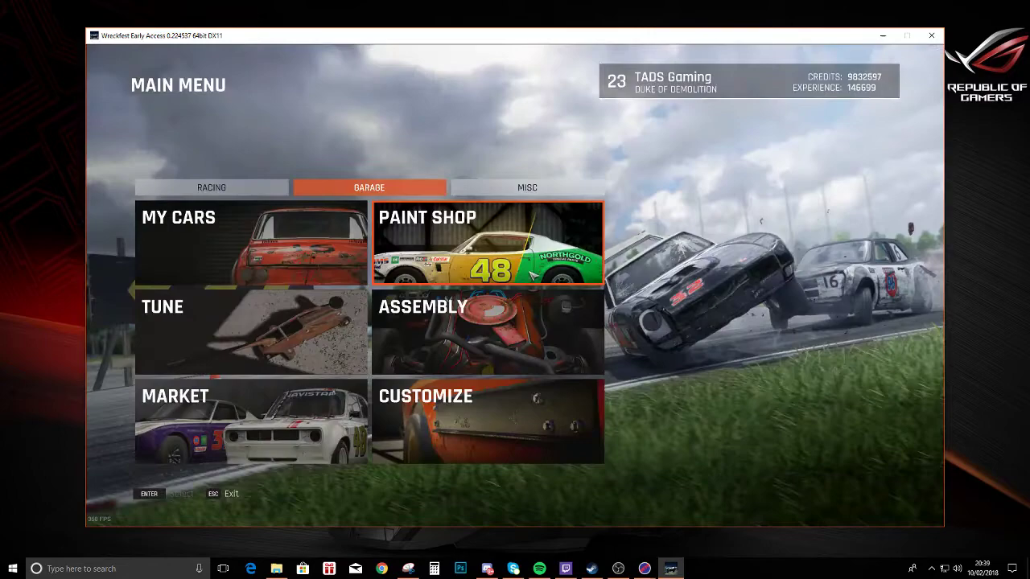
key("Escape")
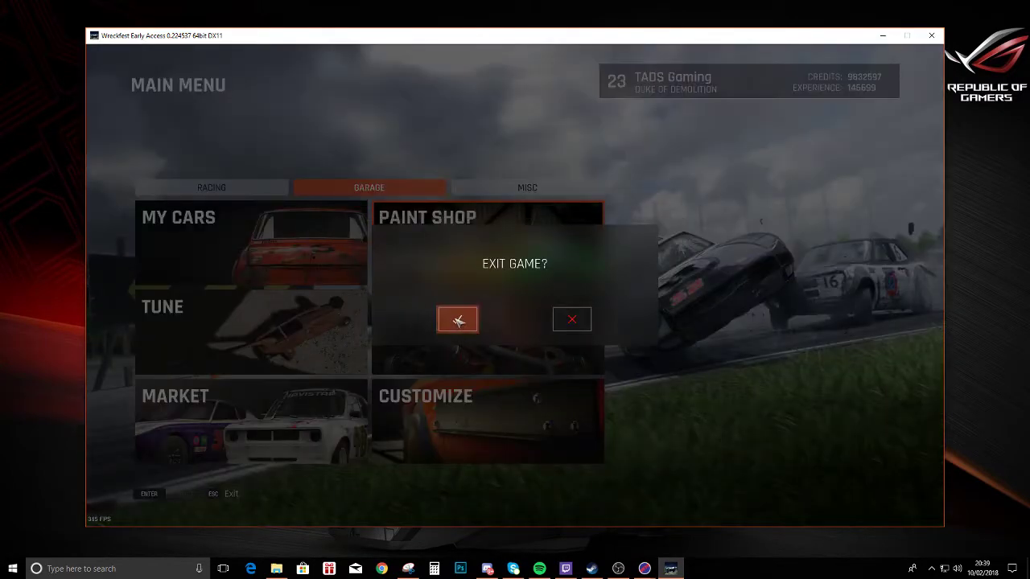
key("Escape")
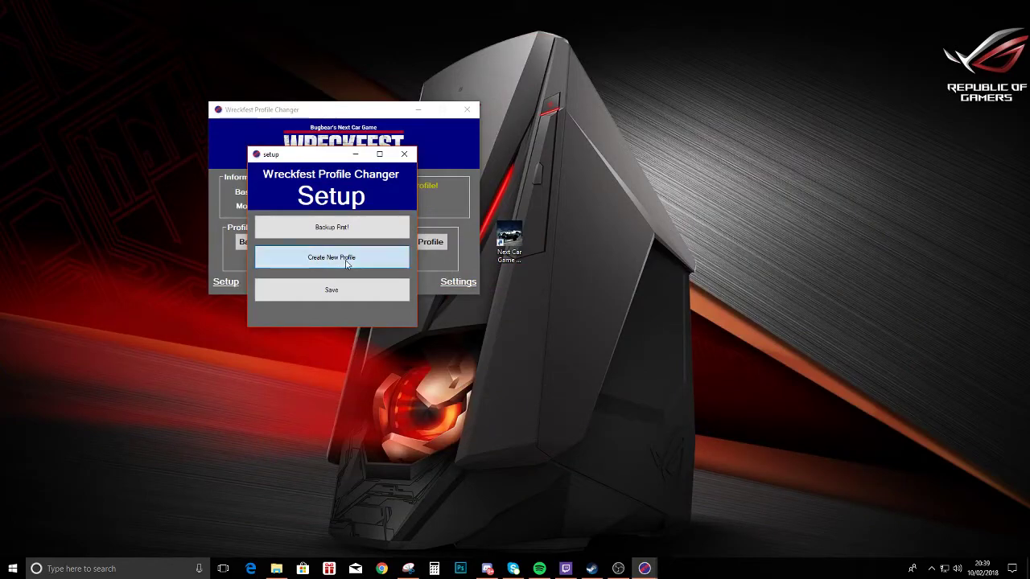
Step: Create a new profile from the current one as the mods profile, save the setup, and return to the profile changer's main window
left_click(347, 264)
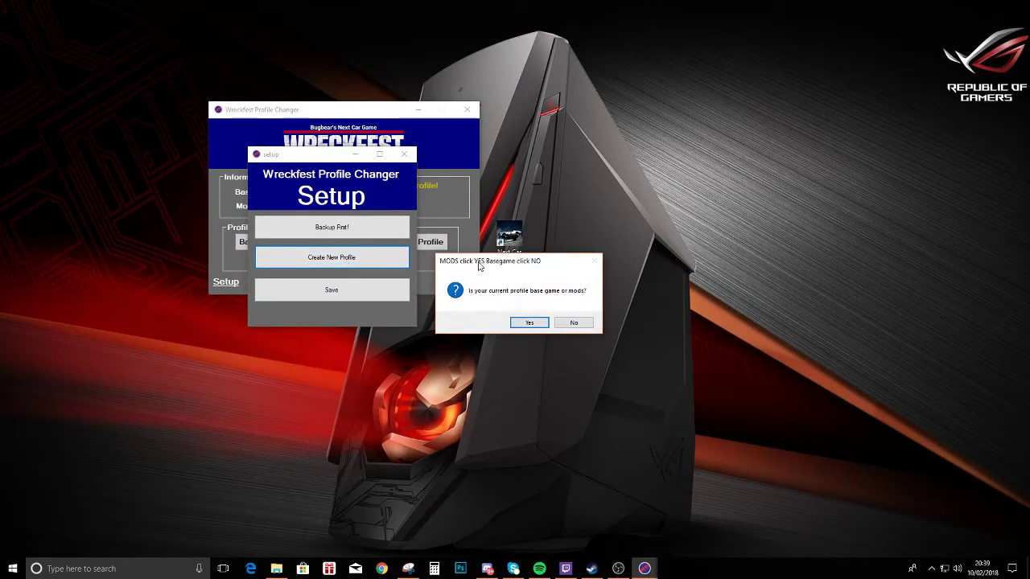
left_click(529, 322)
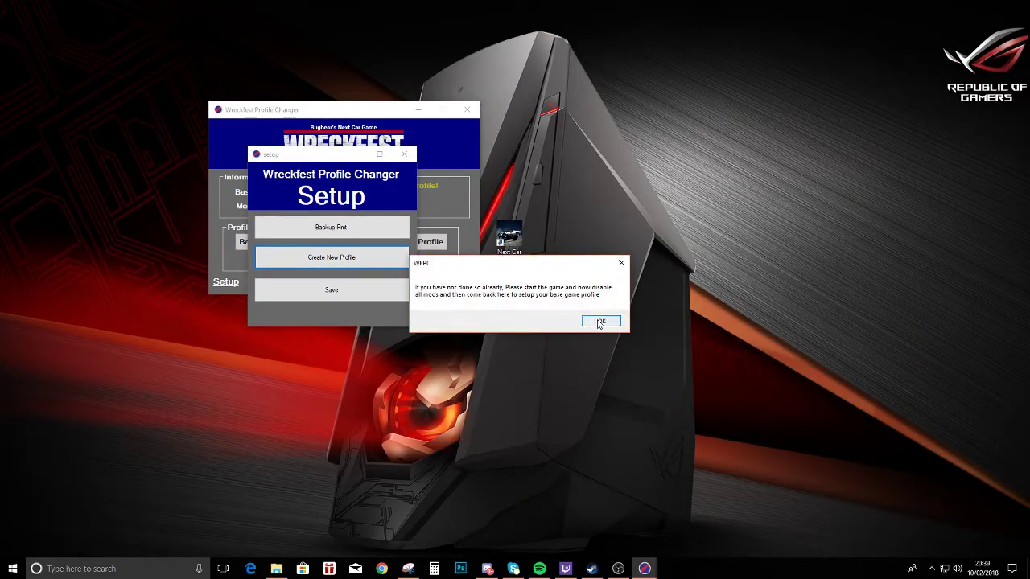
left_click(599, 321)
left_click(351, 296)
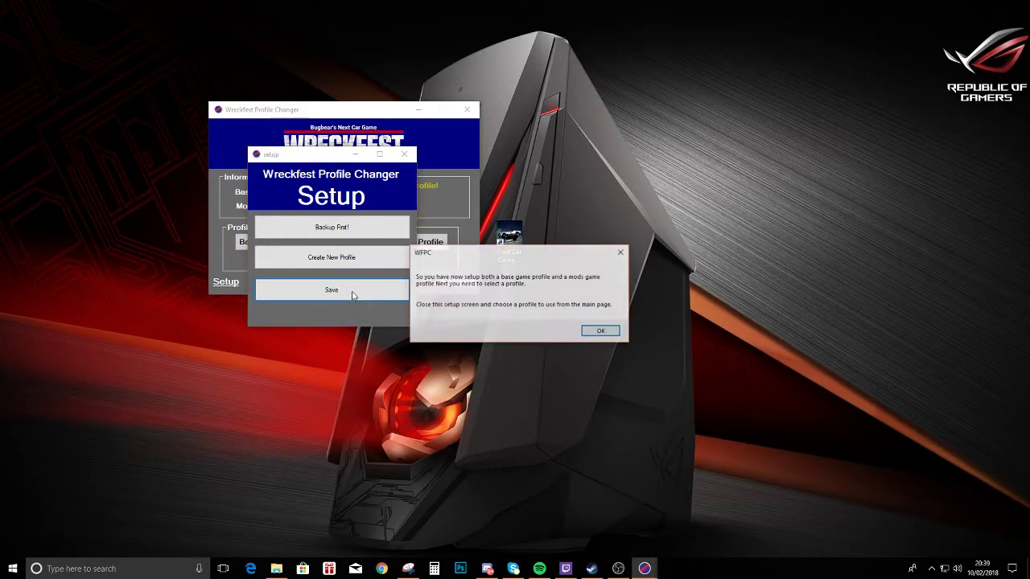
left_click(602, 333)
left_click_drag(340, 113, 459, 128)
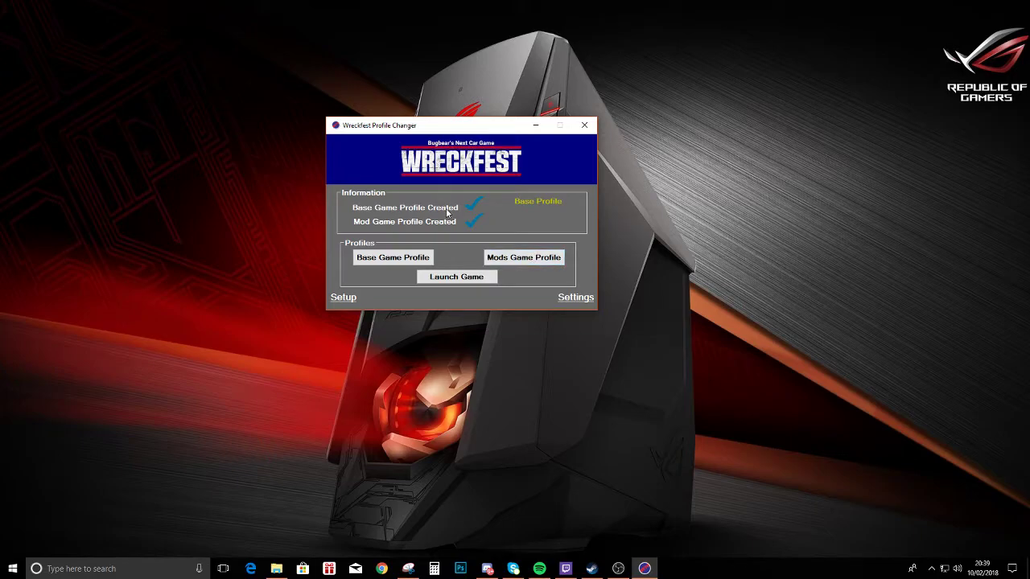
Step: Launch the game with the base profile and check its mod manager, staying in the game
left_click(449, 279)
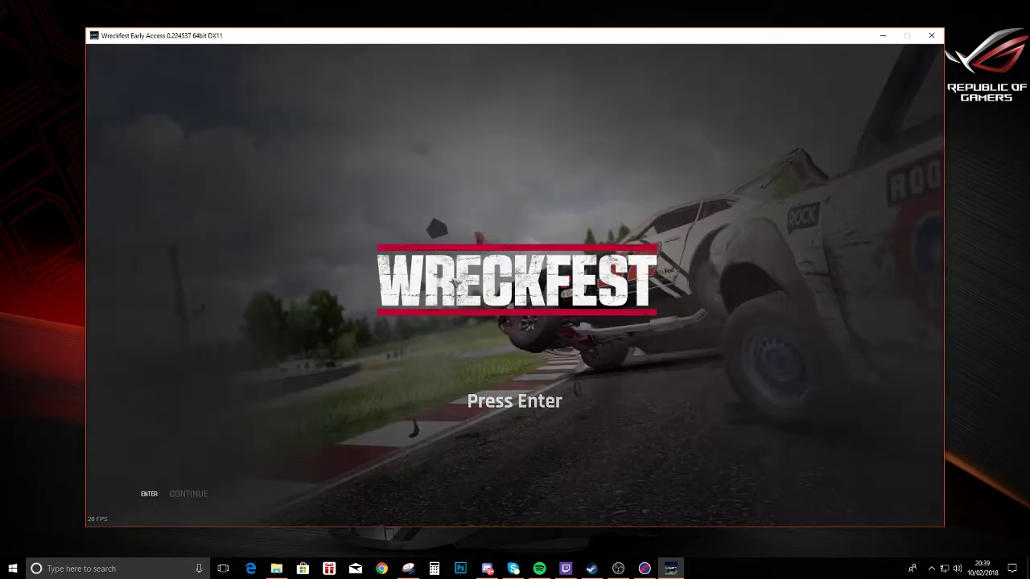
key("Return")
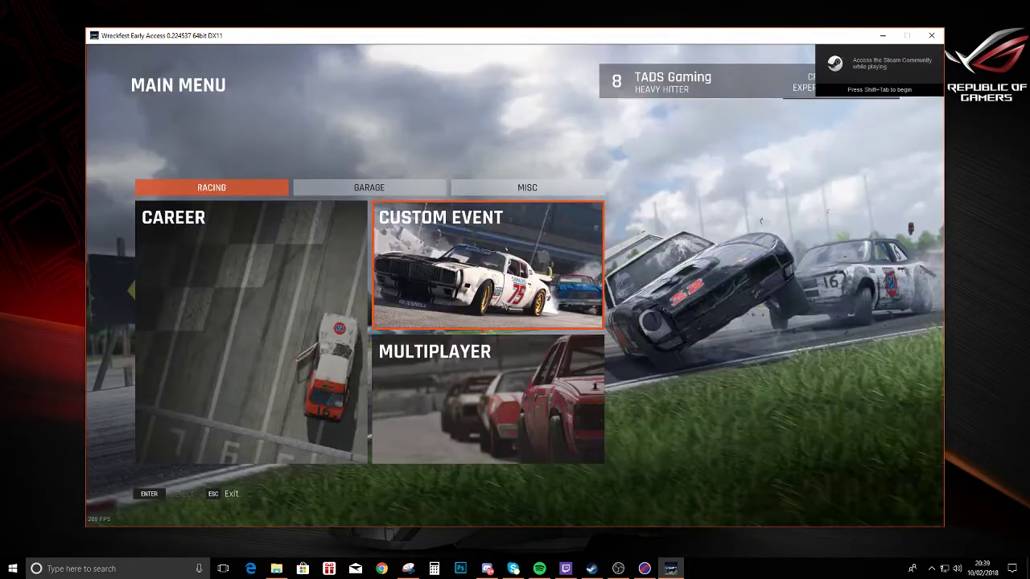
left_click(521, 193)
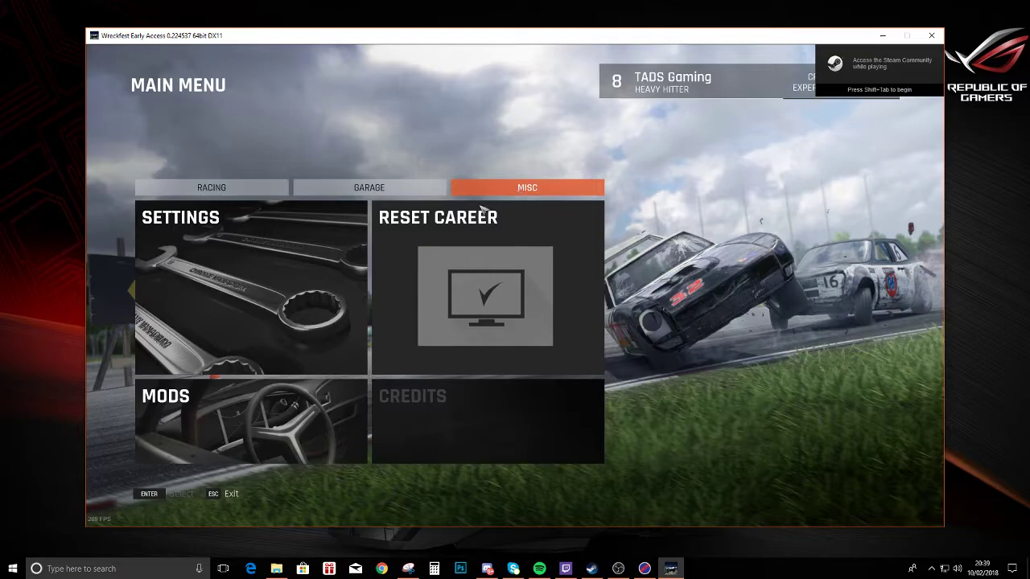
left_click(249, 418)
key("Escape")
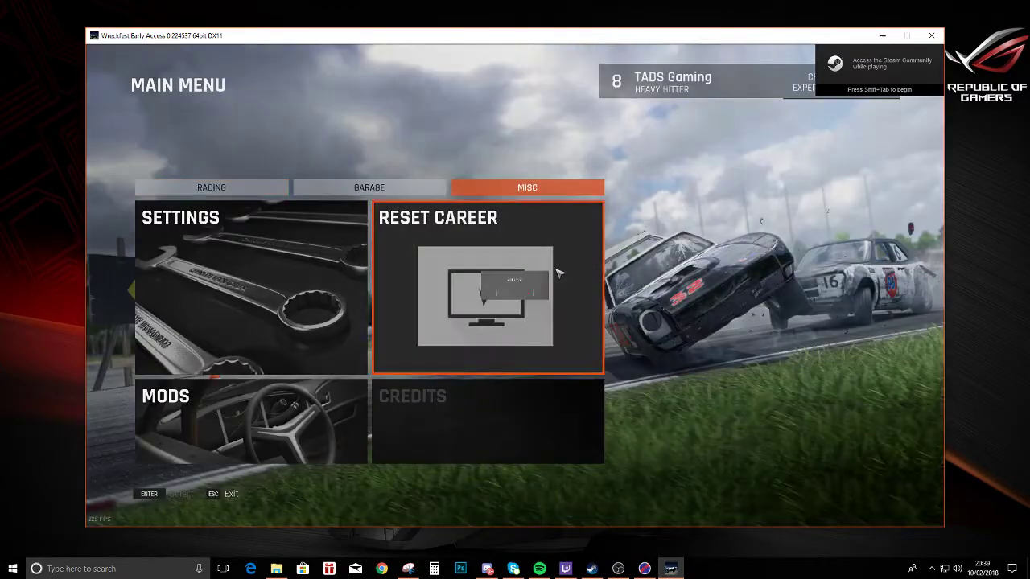
key("Escape")
left_click(567, 320)
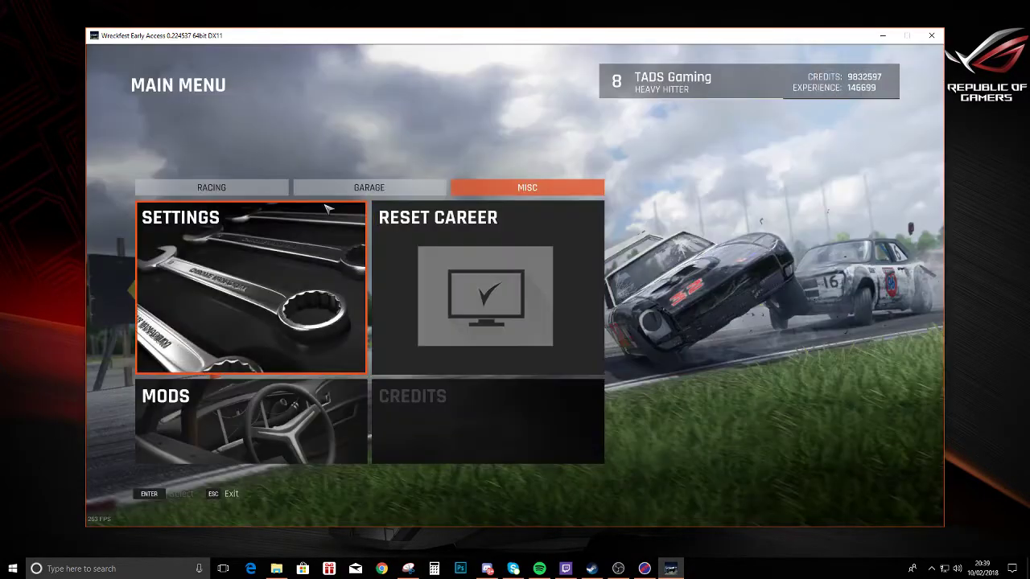
Step: Go back to the racing section of the main menu and exit the base game
left_click(212, 190)
key("Escape")
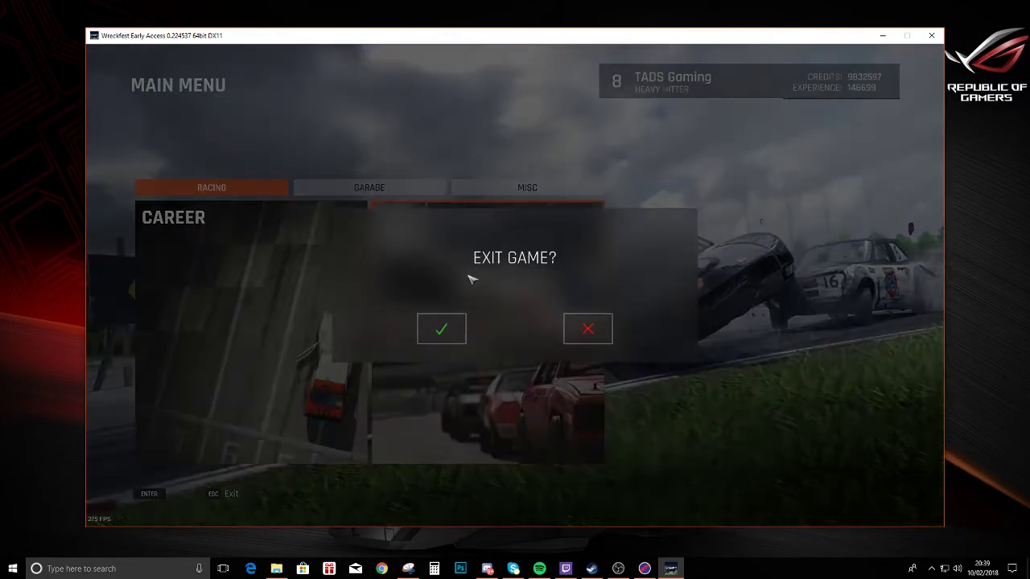
key("Escape")
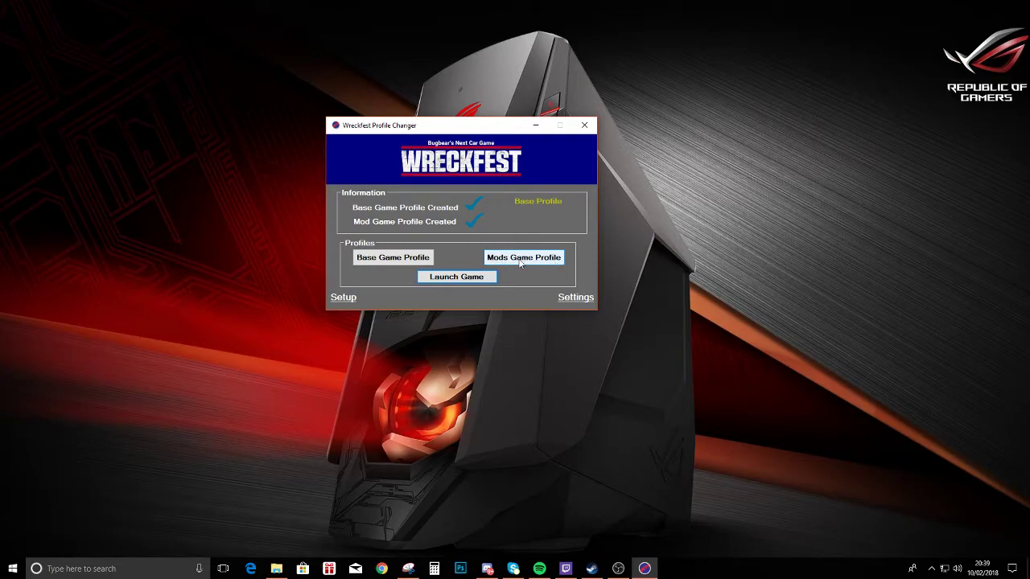
Step: Switch to the Mods Game Profile, start the game, and check the cars owned in My Cars
left_click(520, 263)
left_click(537, 321)
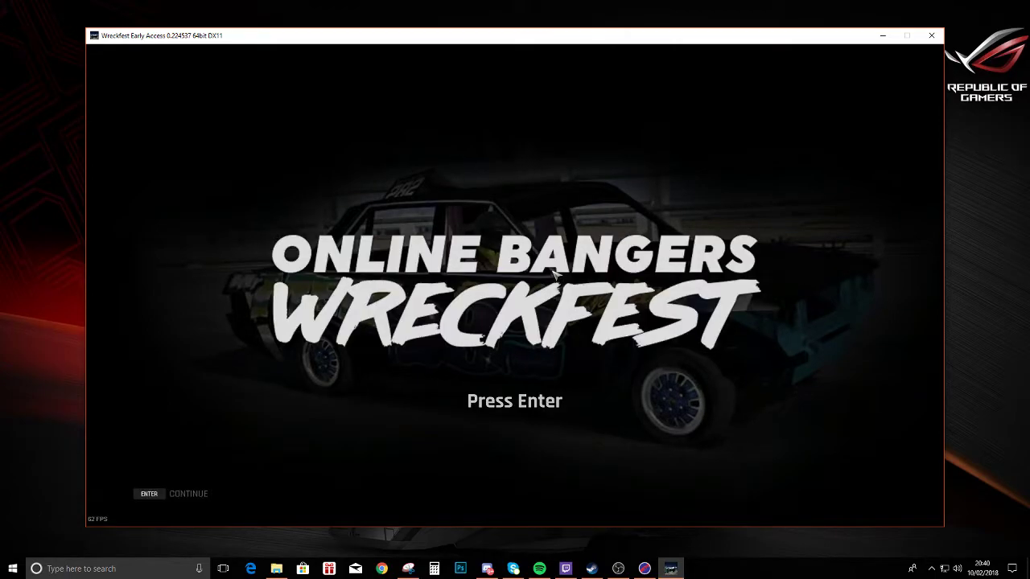
key("Return")
left_click(406, 185)
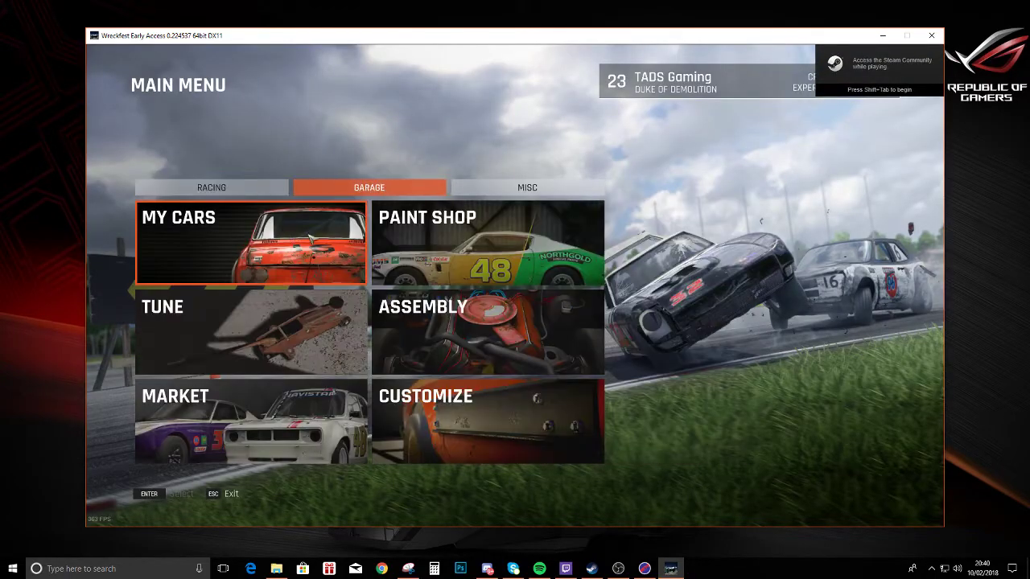
left_click(265, 245)
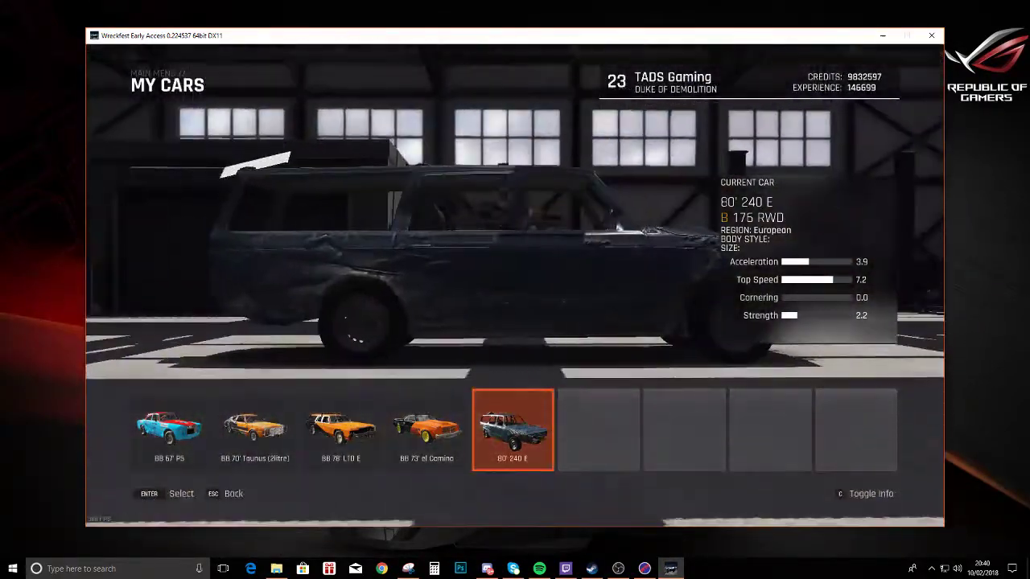
key("Escape")
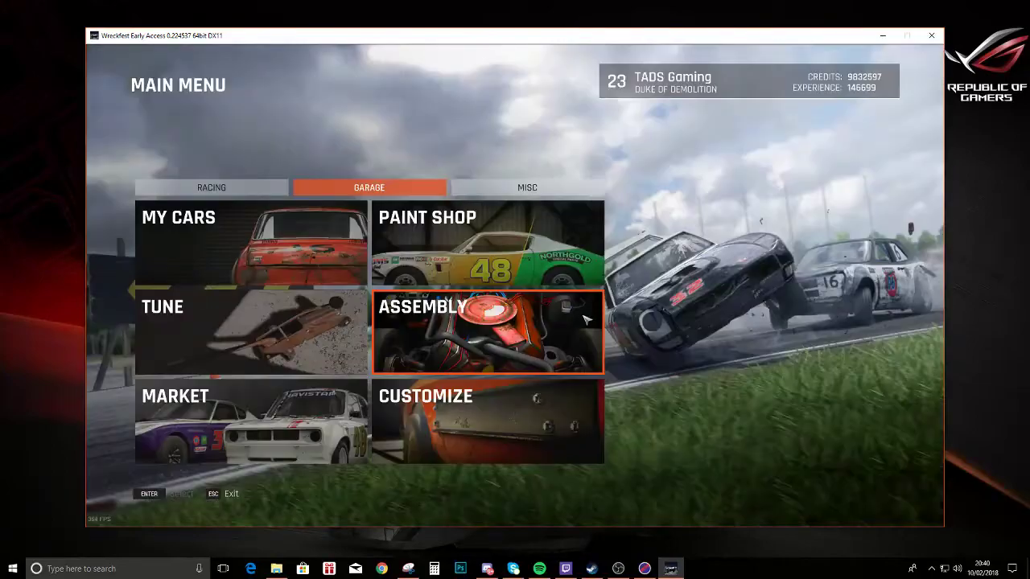
Step: Browse the custom event track list in the modded game, then exit the game
left_click(229, 189)
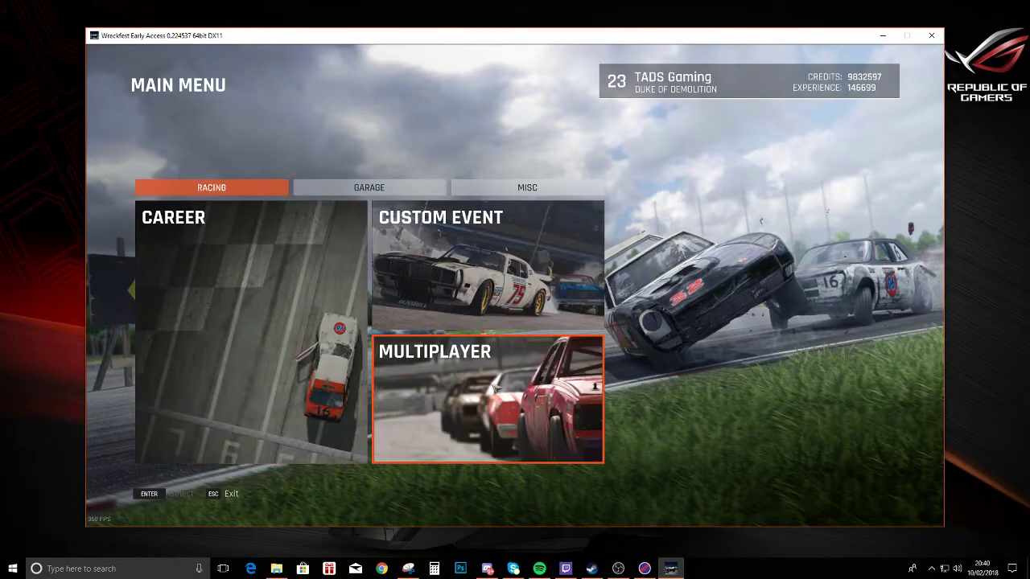
left_click(464, 250)
left_click(510, 424)
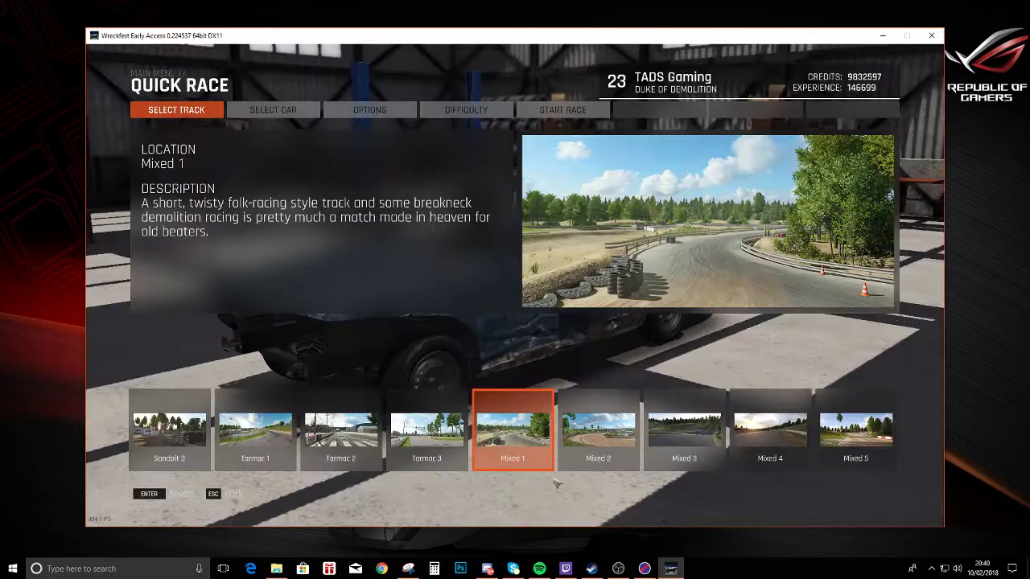
scroll(566, 447, "down", 10)
scroll(565, 446, "down", 3)
key("Escape")
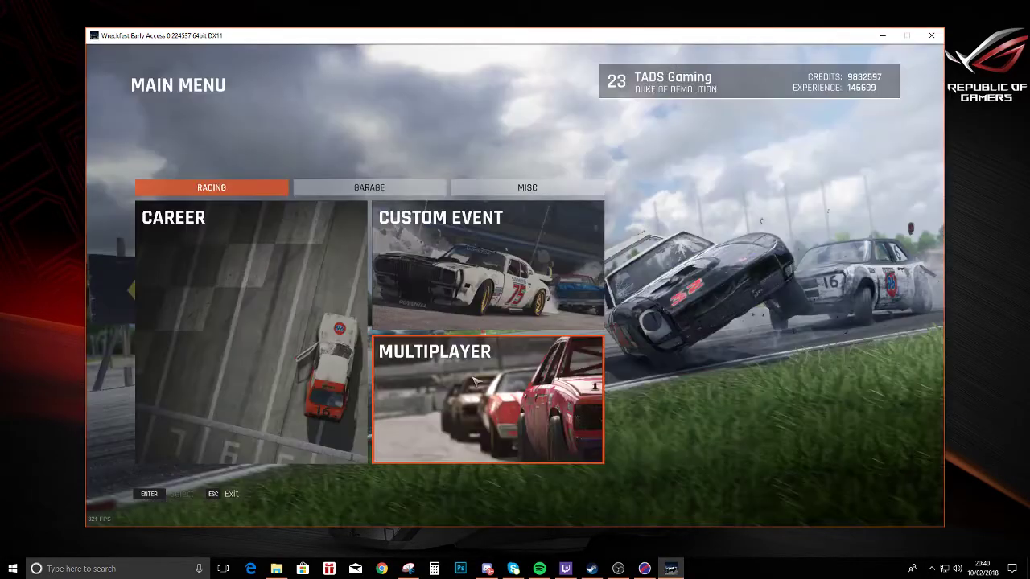
key("Escape")
key("Escape")
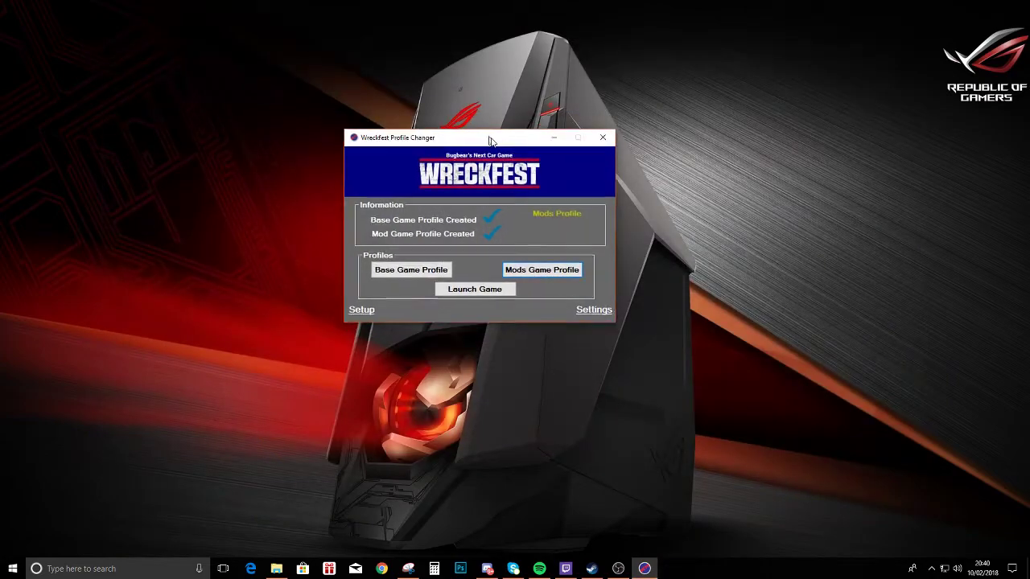
Step: Close and reopen the Wreckfest Profile Changer from its desktop shortcut to check which profile is active
left_click(603, 147)
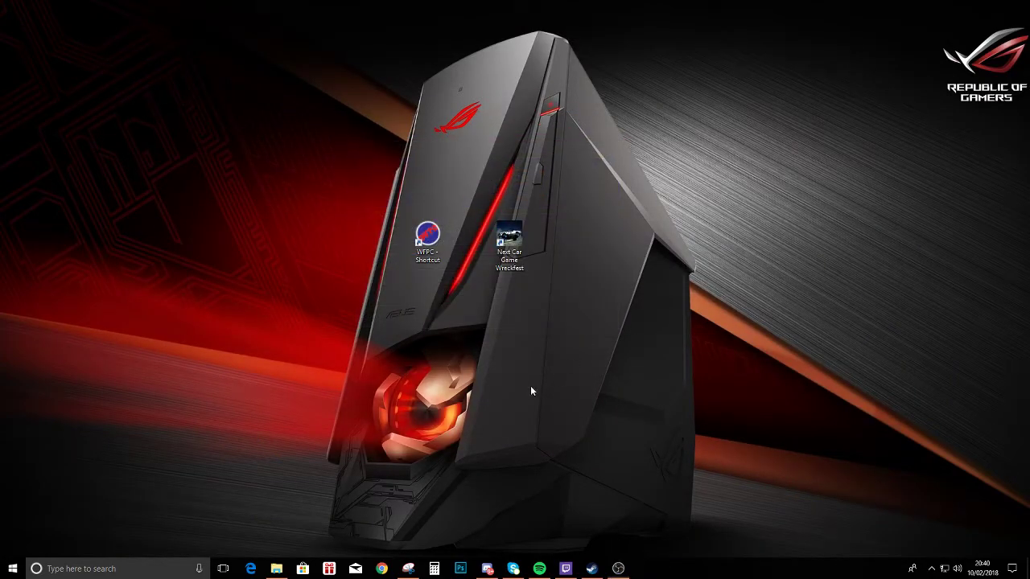
double_click(429, 241)
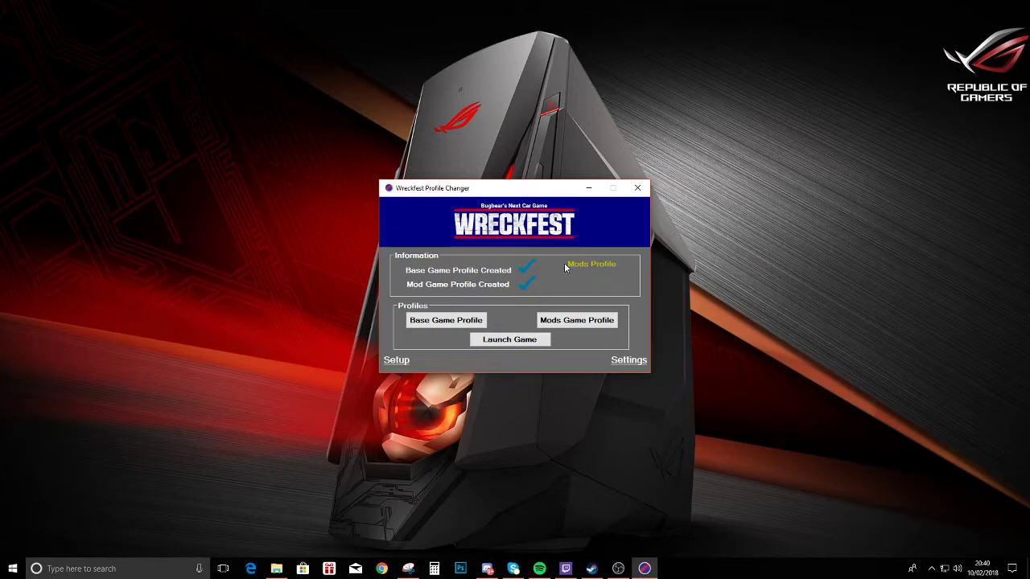
left_click(637, 187)
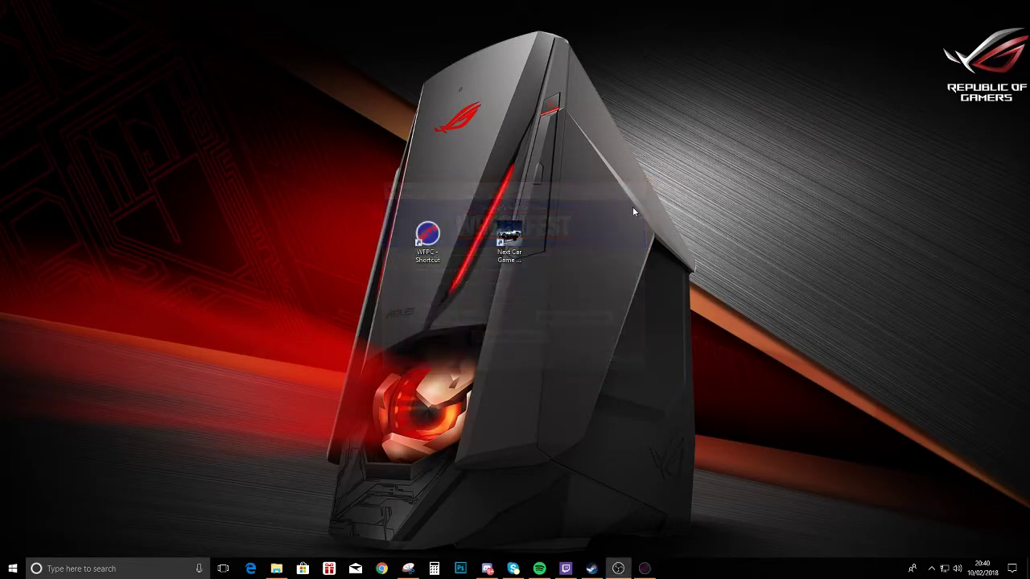
double_click(439, 248)
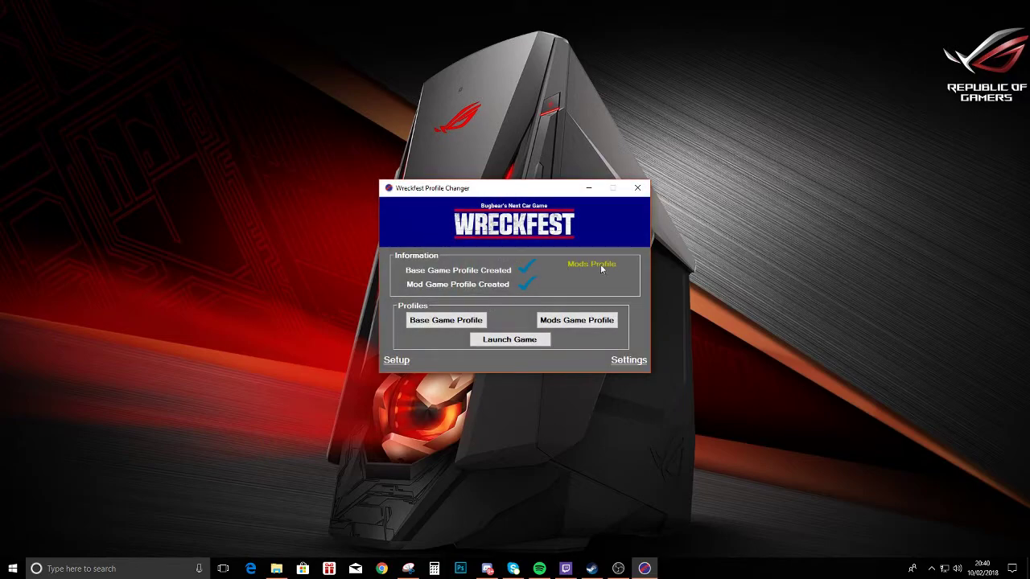
Step: Switch to the Base Game Profile without starting the game, and view the Settings window's options without changing them
left_click(440, 322)
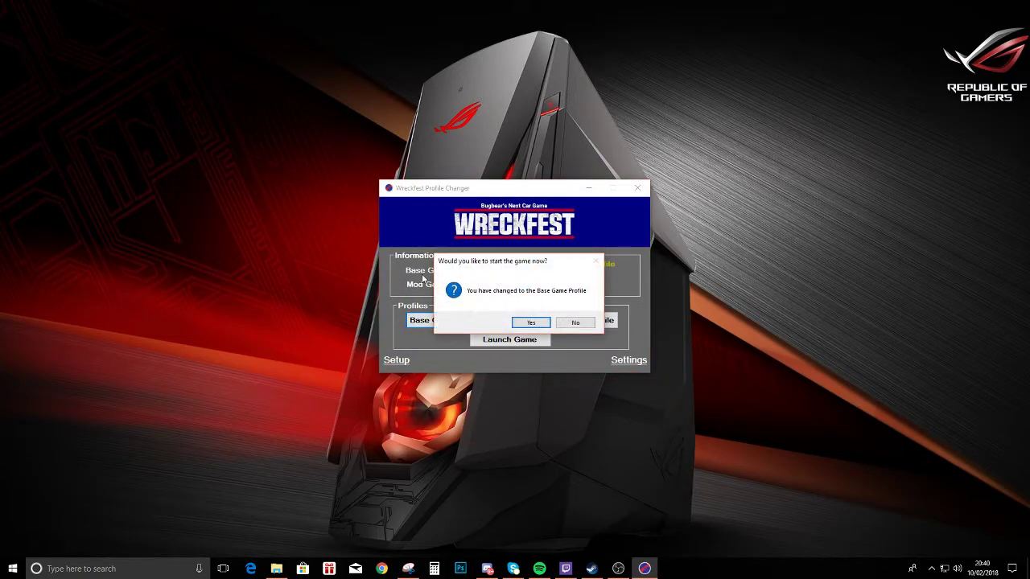
left_click(575, 322)
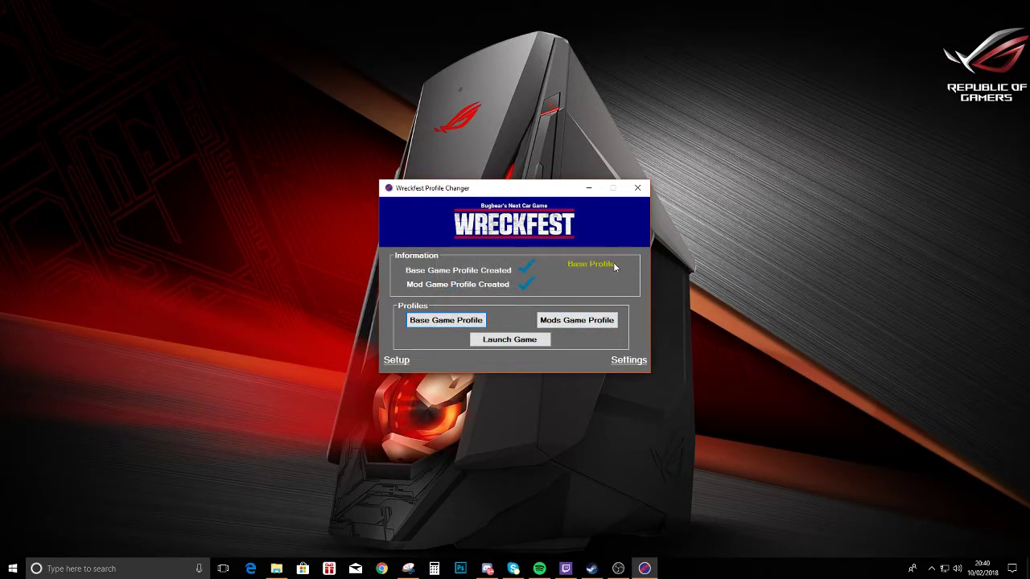
left_click(628, 362)
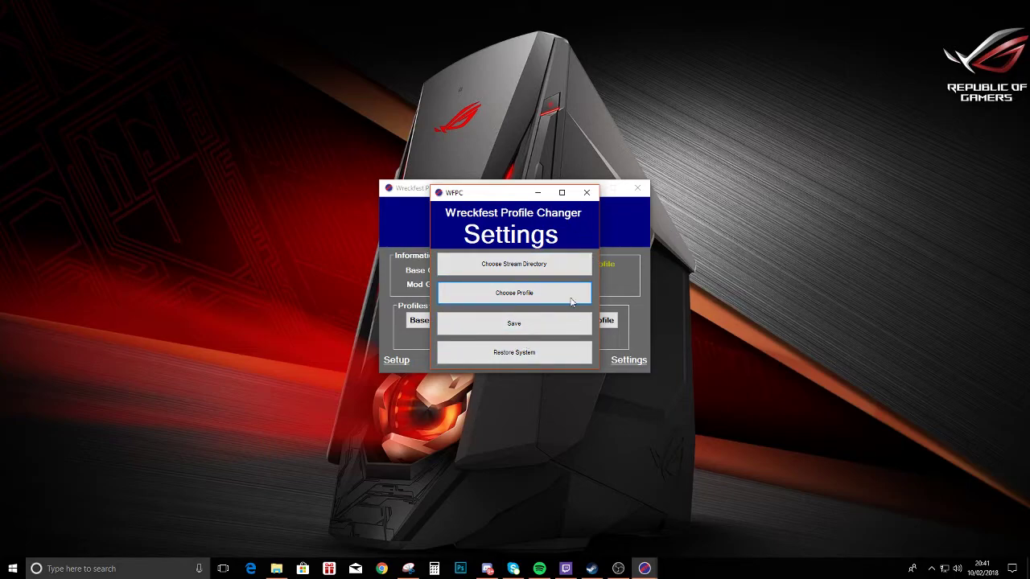
left_click(587, 194)
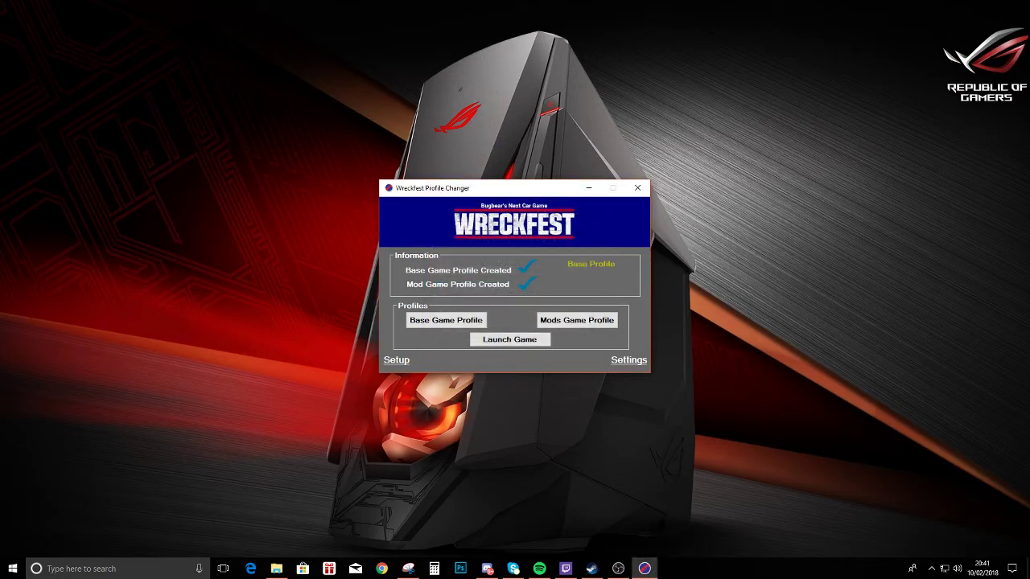